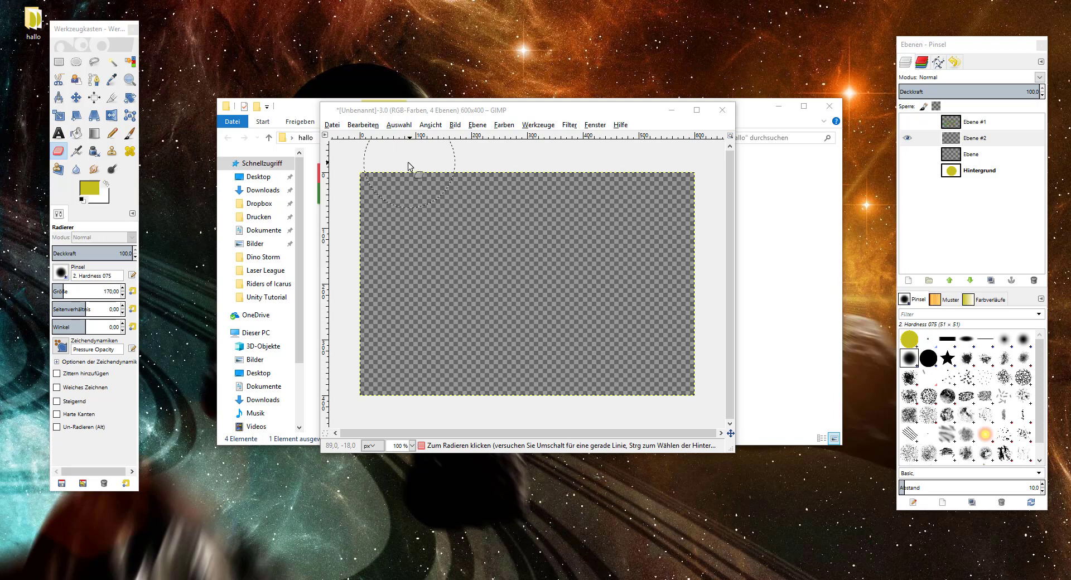
Step: Close the unsaved image, discarding its changes, and move the empty GIMP window aside
left_click(330, 125)
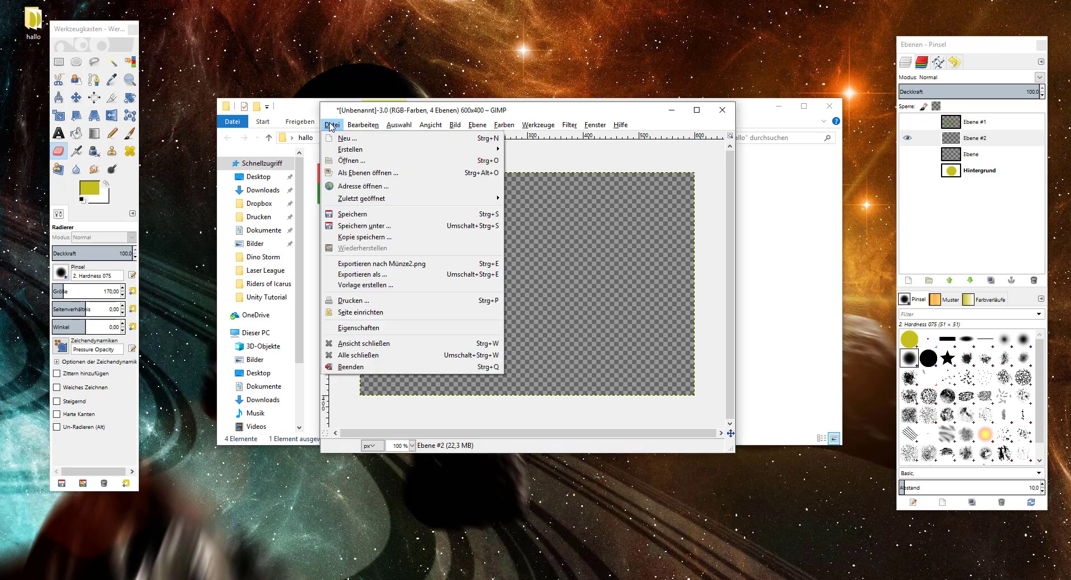
left_click(337, 125)
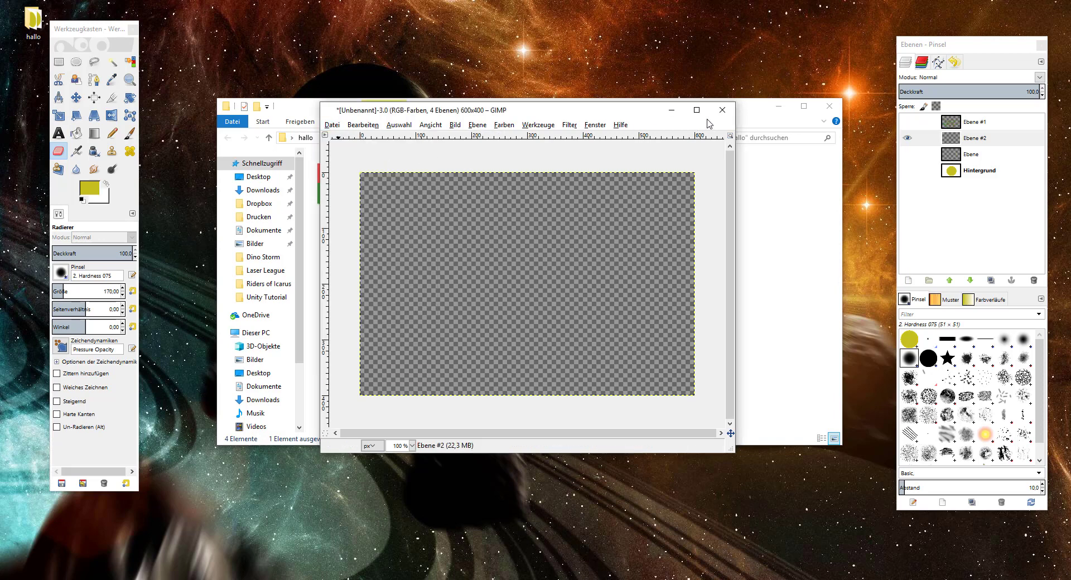
left_click(722, 110)
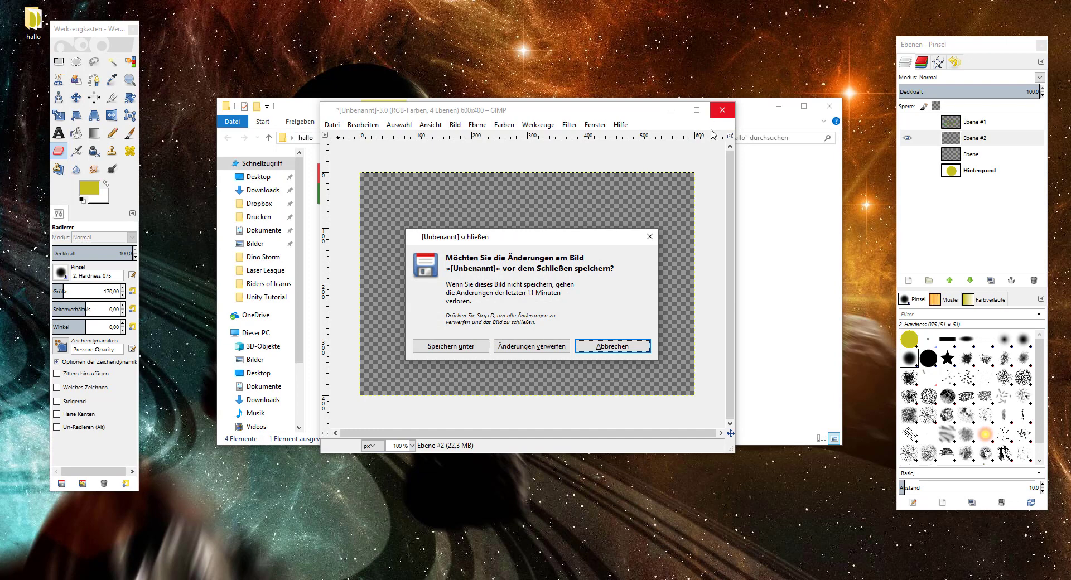
left_click(549, 348)
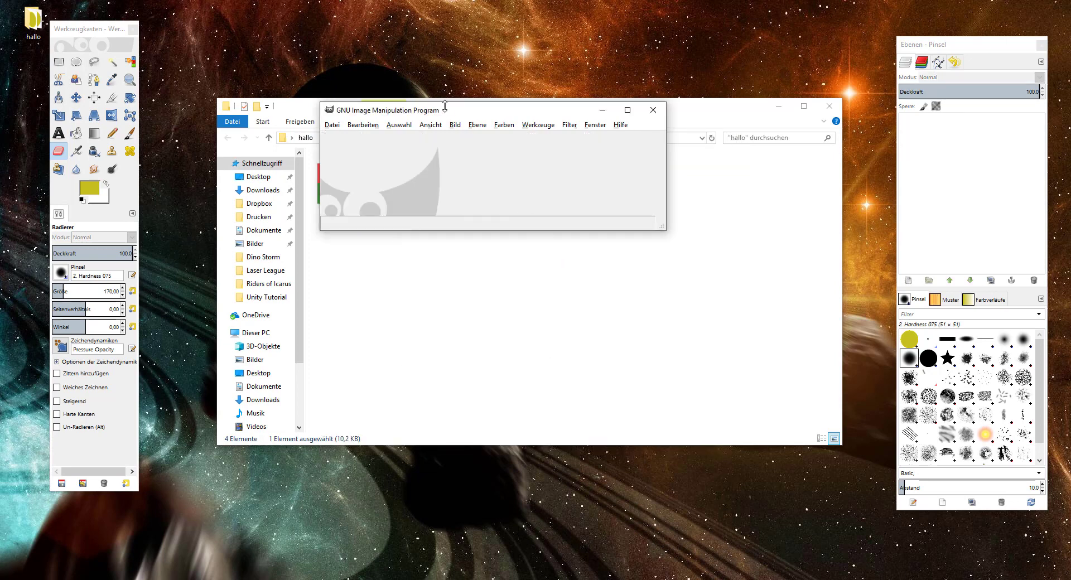
left_click_drag(444, 107, 484, 227)
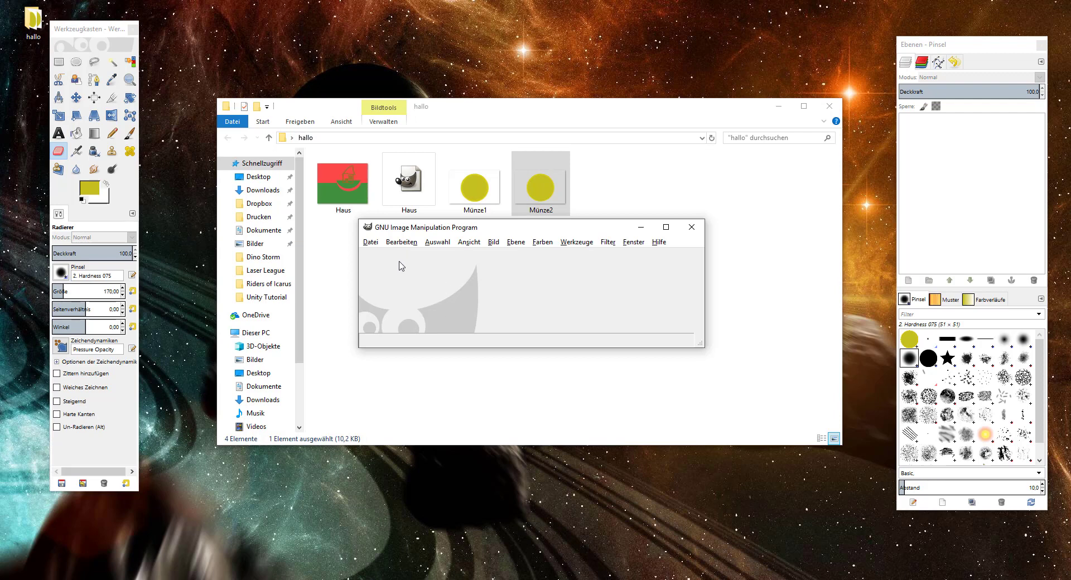
left_click(373, 242)
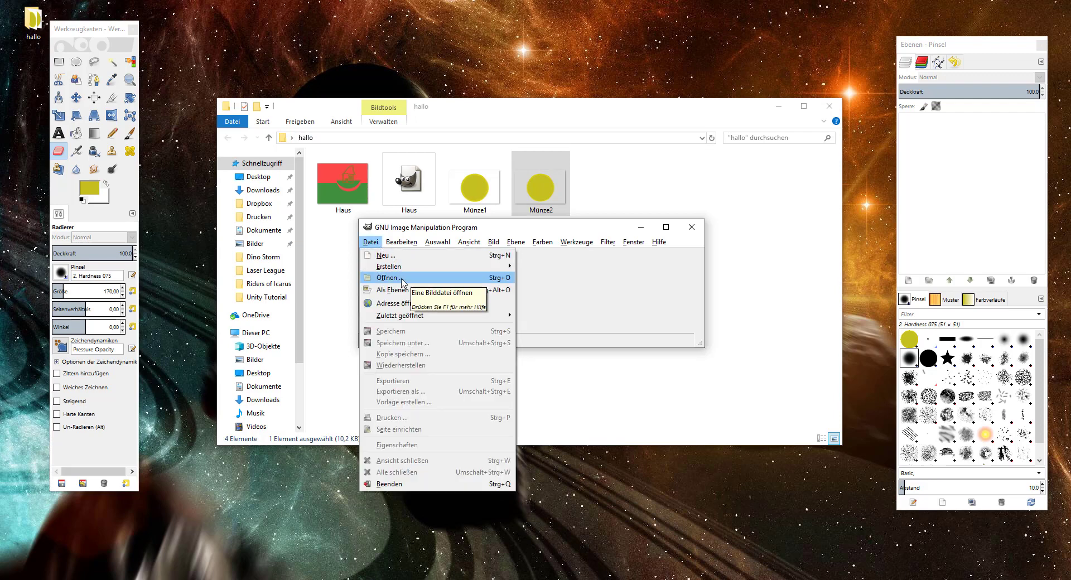
left_click(399, 280)
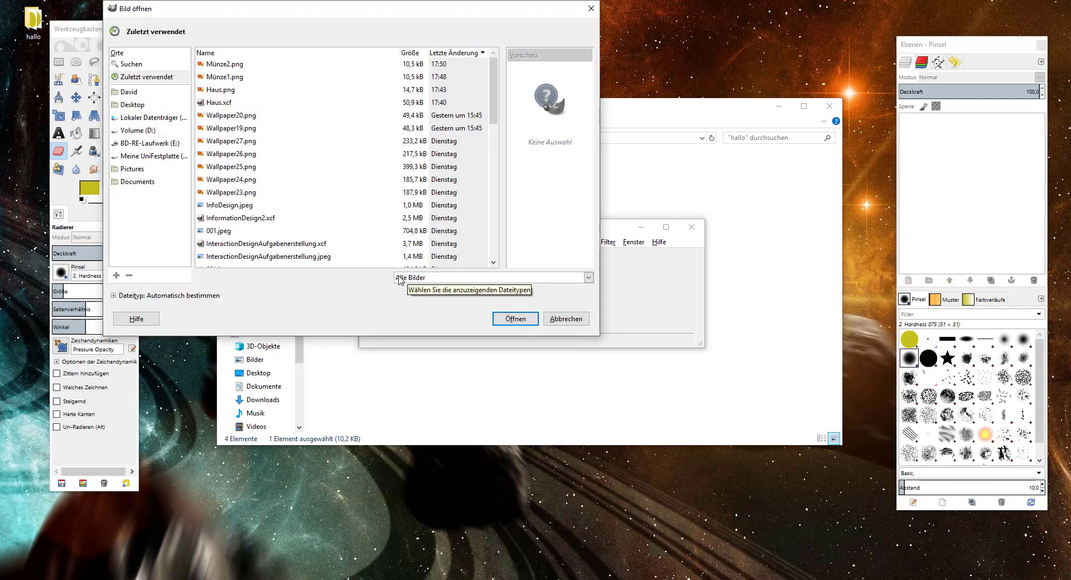
left_click(592, 7)
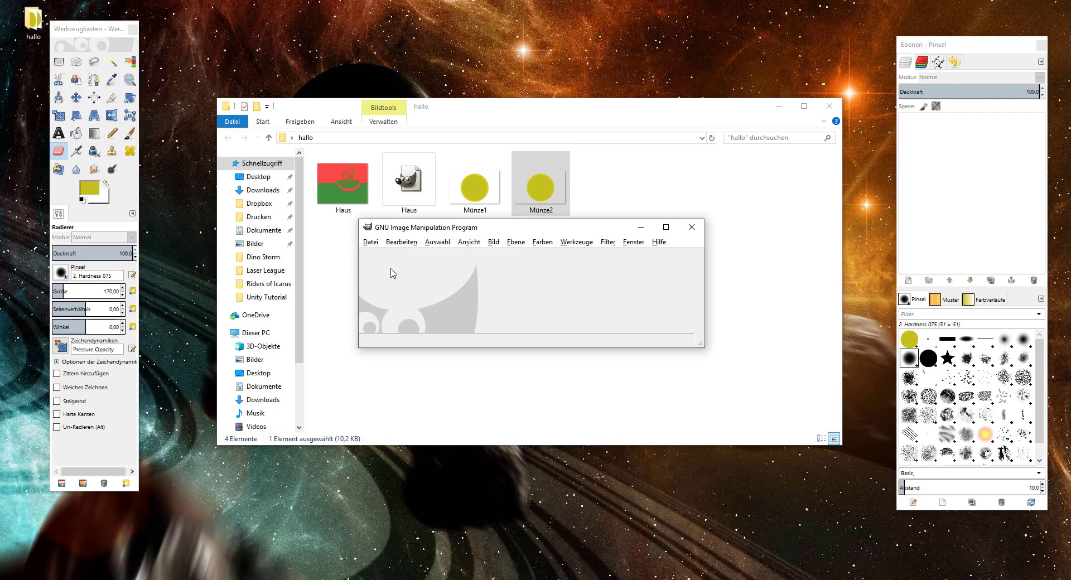
Step: Create a new blank image of 600 × 400 pixels via Datei > Neu
left_click(371, 242)
left_click(388, 260)
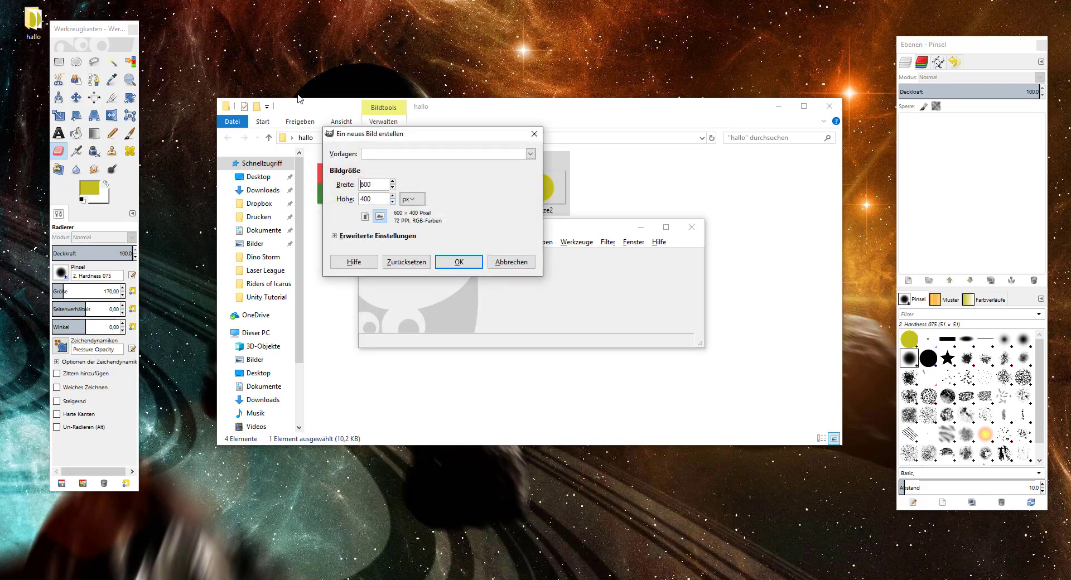
left_click(458, 261)
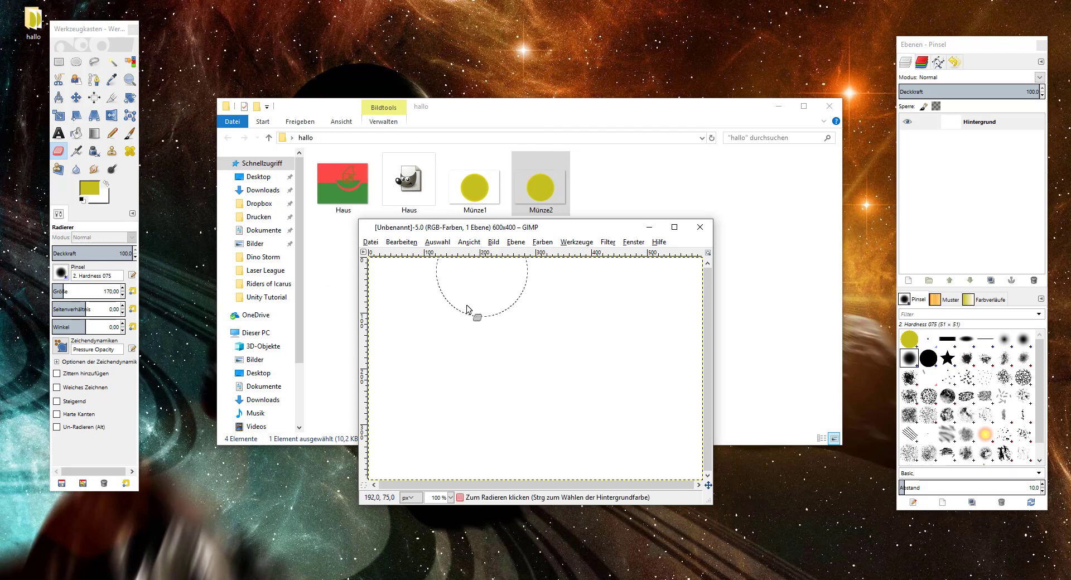
left_click(371, 242)
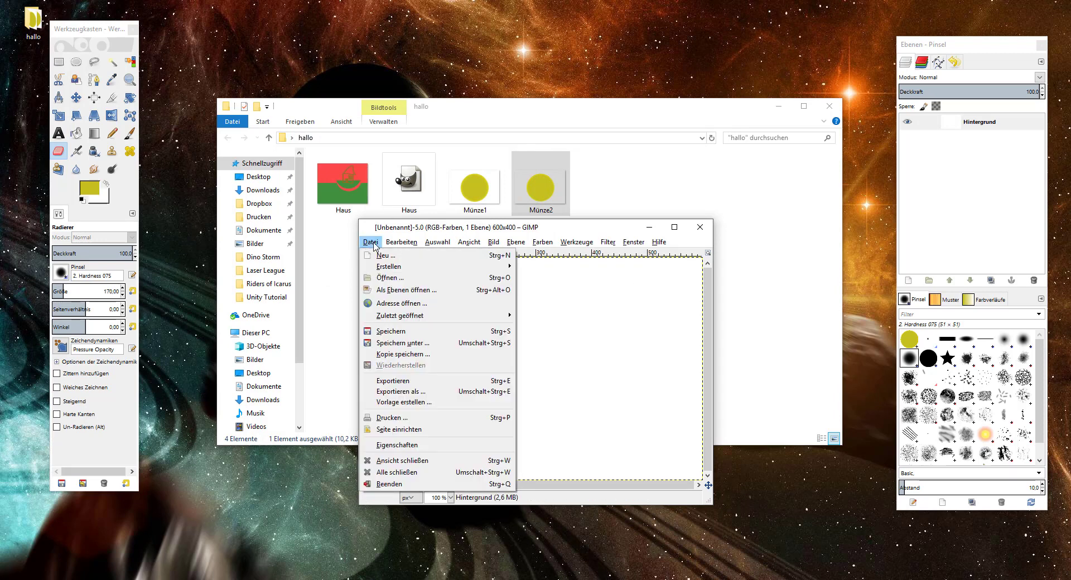
Step: Open Haus.png as a new layer above the white background
left_click(396, 290)
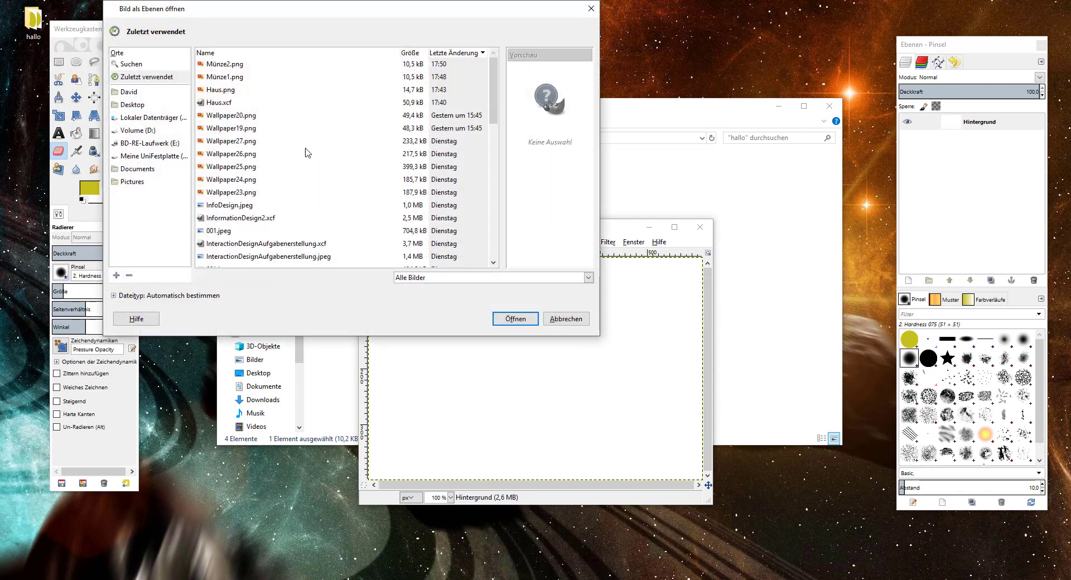
left_click(227, 91)
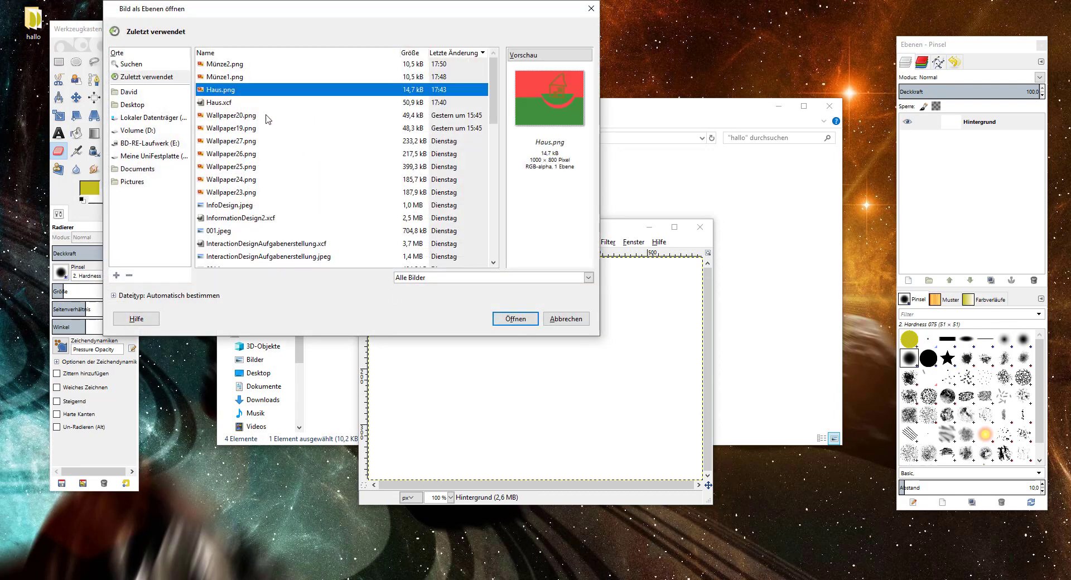
left_click(516, 319)
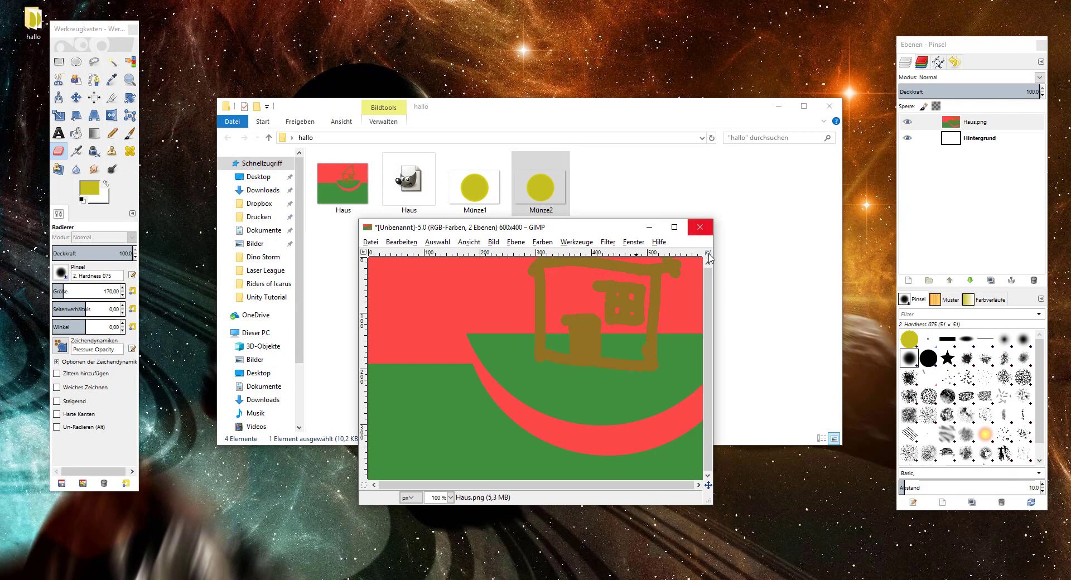
Step: Enlarge the image window on every side and make Haus.png the active layer
left_click_drag(715, 243, 873, 243)
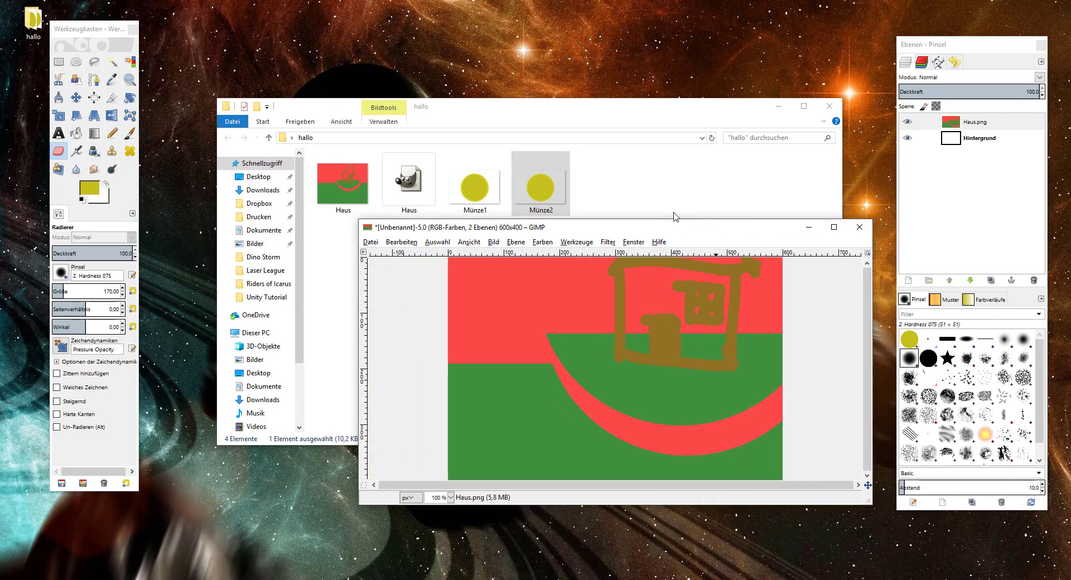
left_click_drag(672, 219, 642, 55)
left_click(903, 119)
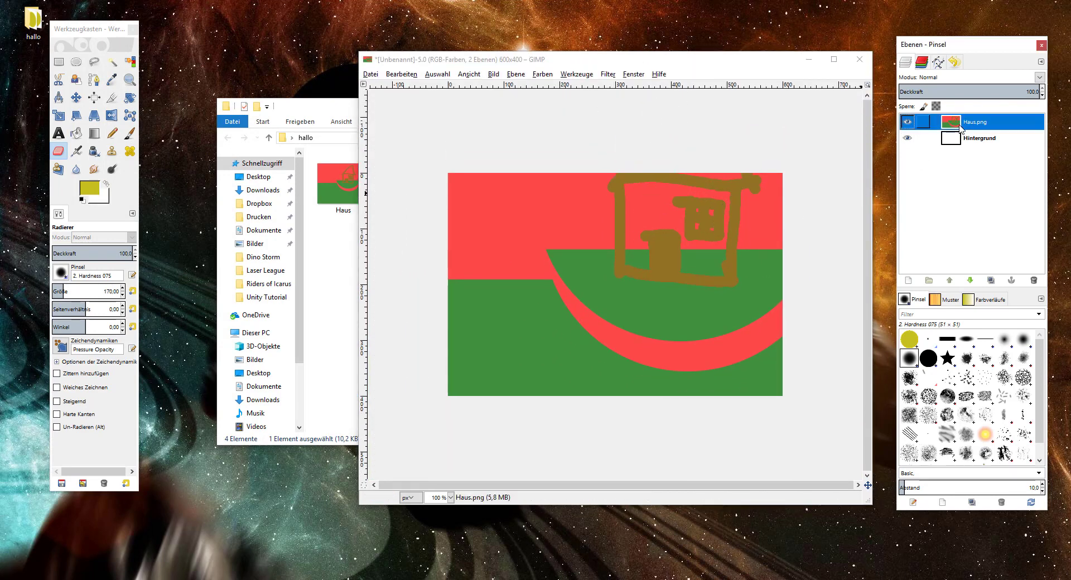
left_click(361, 504)
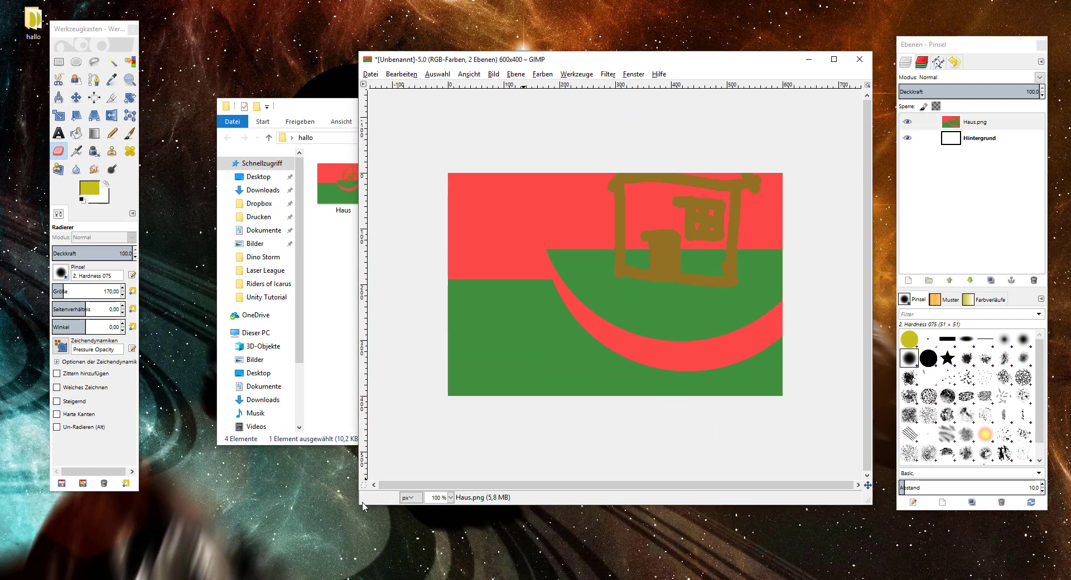
left_click_drag(359, 501, 189, 502)
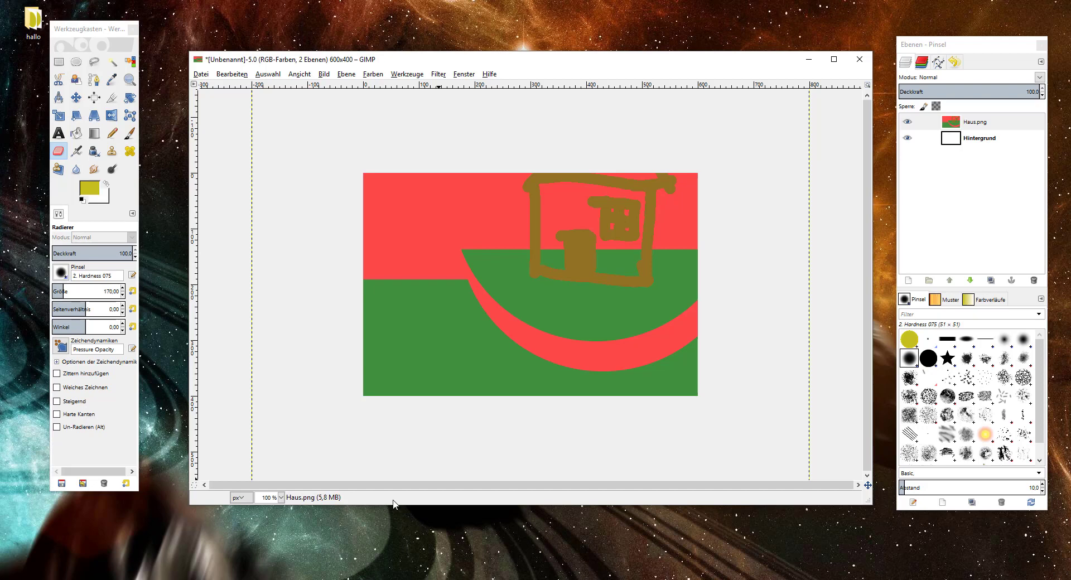
left_click_drag(399, 506, 399, 579)
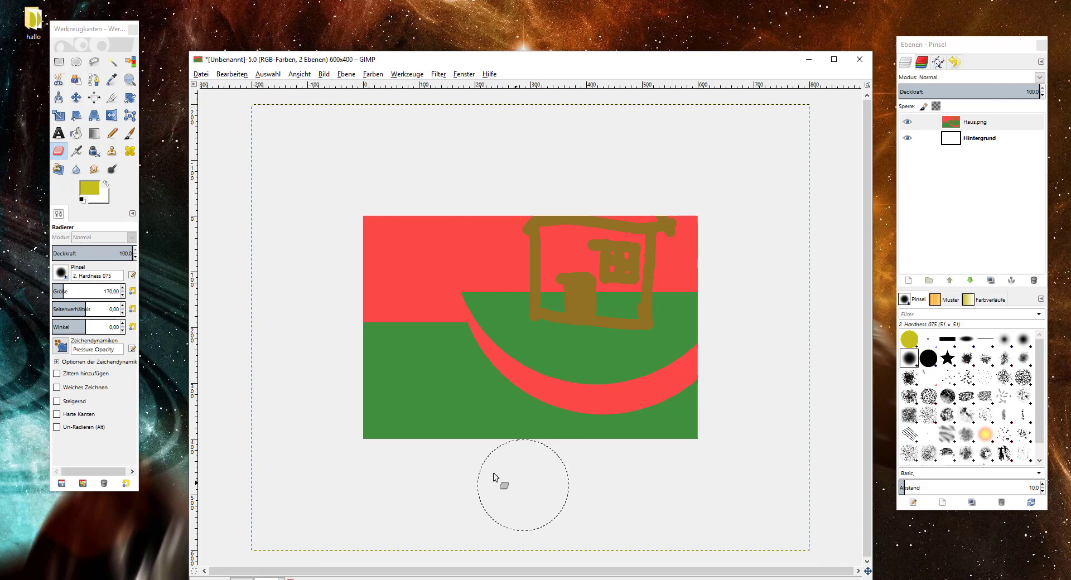
Step: Start and cancel a Scale on Haus.png, then undo and redo adding the layer
left_click(59, 117)
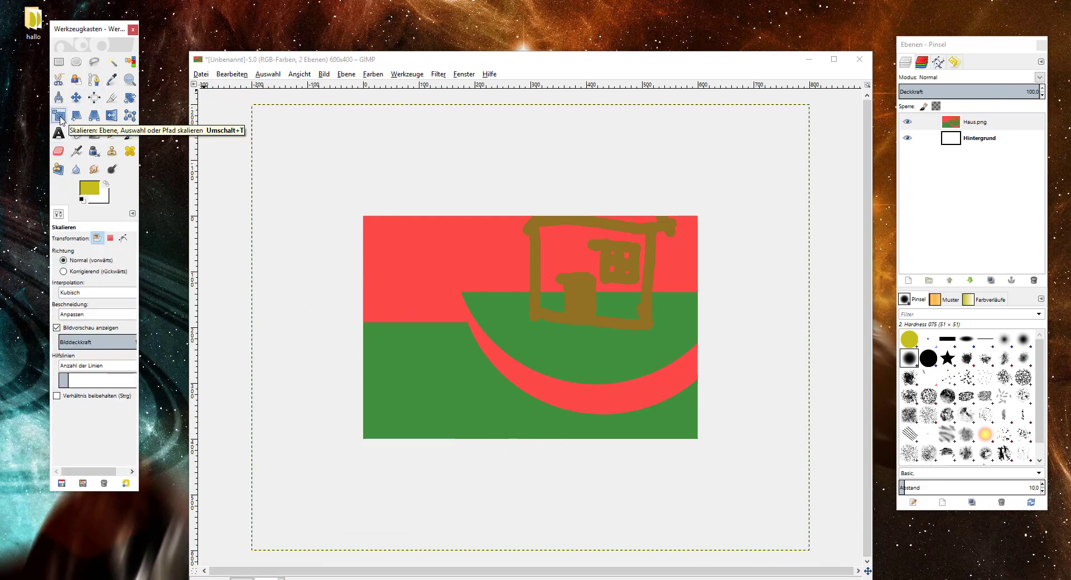
mouse_move(254, 111)
left_mouse_down()
mouse_move(313, 162)
mouse_move(254, 108)
left_mouse_up()
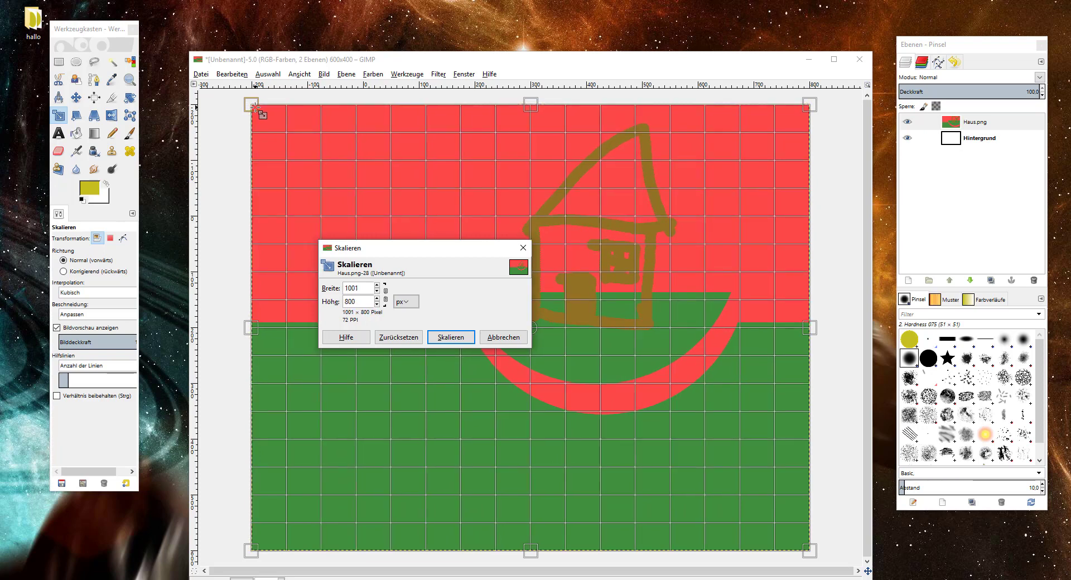
left_click(523, 248)
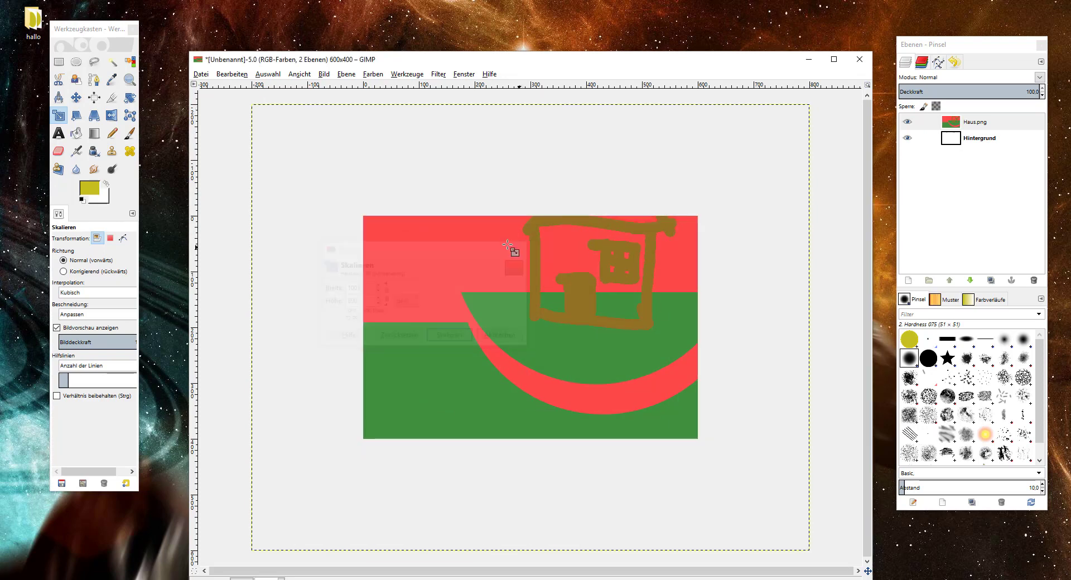
left_click(248, 74)
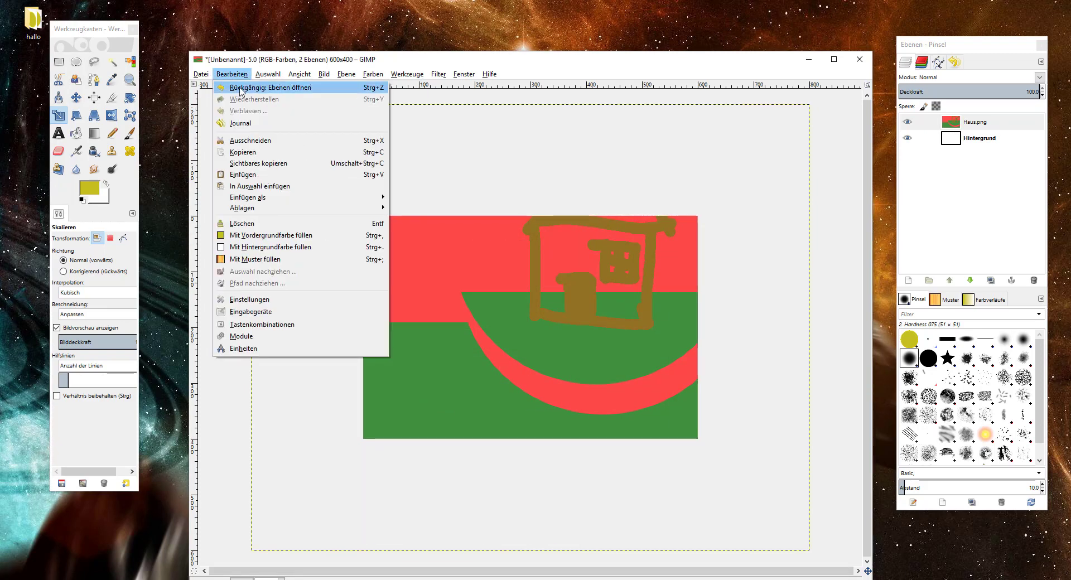
left_click(241, 88)
left_click(237, 74)
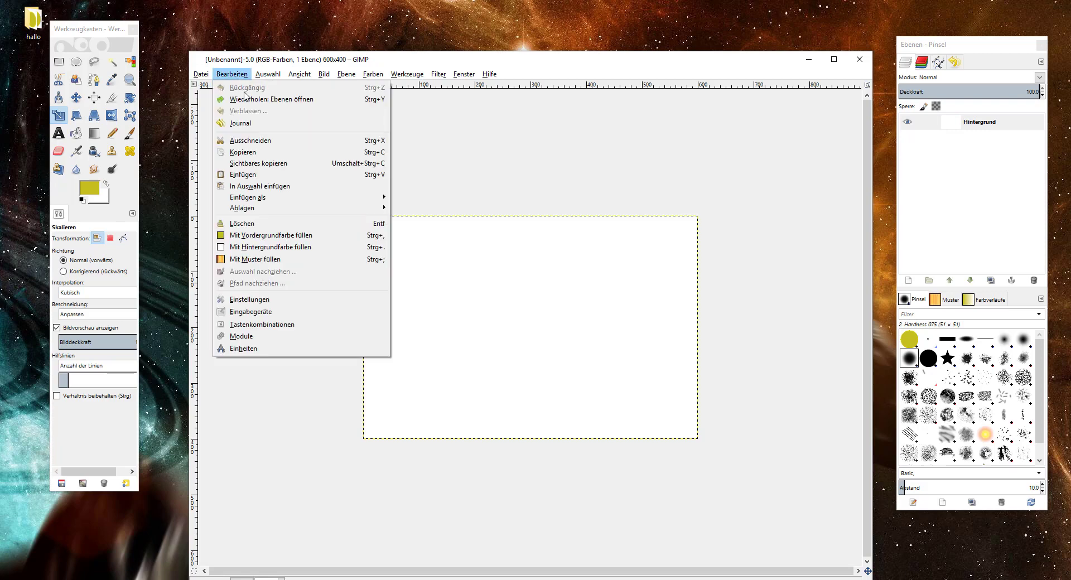
left_click(248, 105)
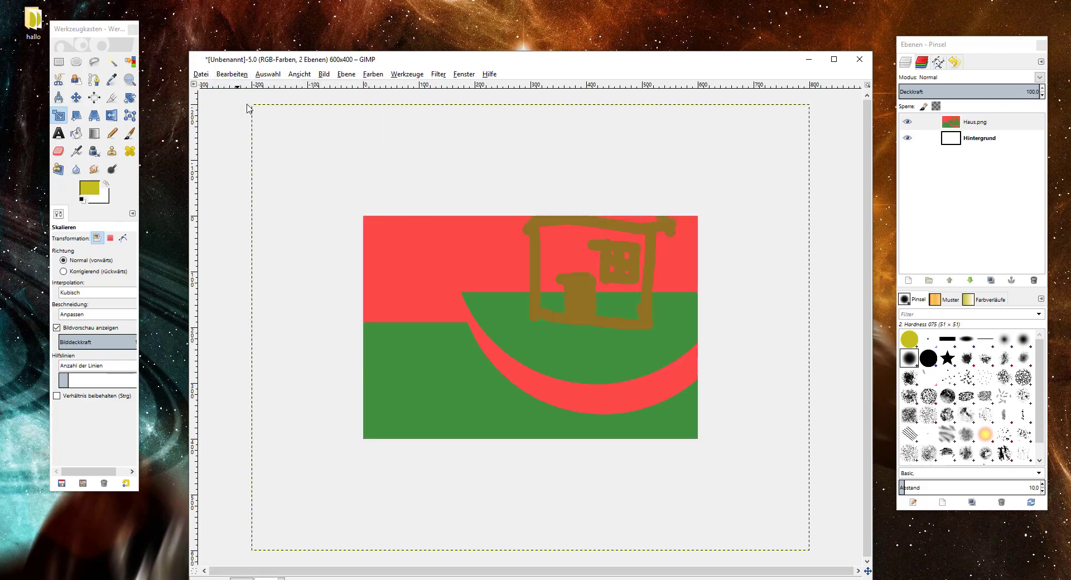
Step: Scale the Haus.png layer to 600 × 400 pixels and drag it over the canvas
left_click(330, 142)
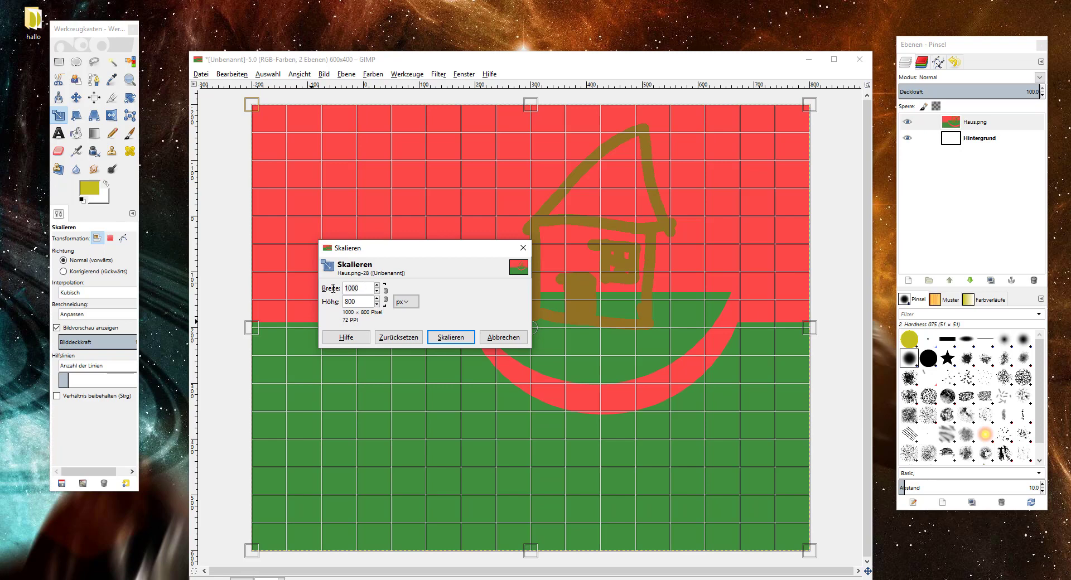
key("BackSpace")
key("BackSpace")
key("BackSpace")
type("600")
type("0")
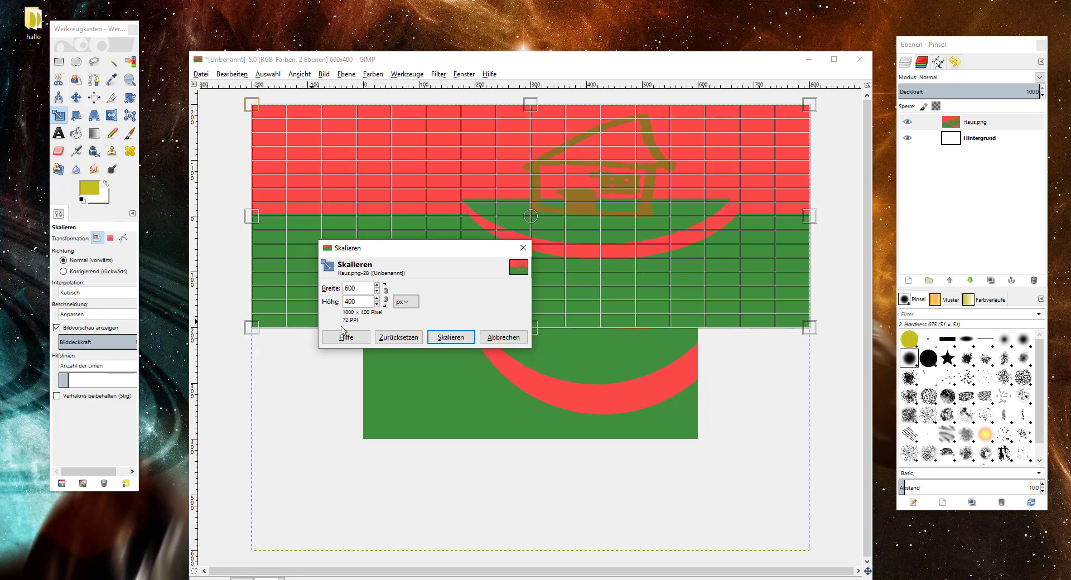
left_click(470, 338)
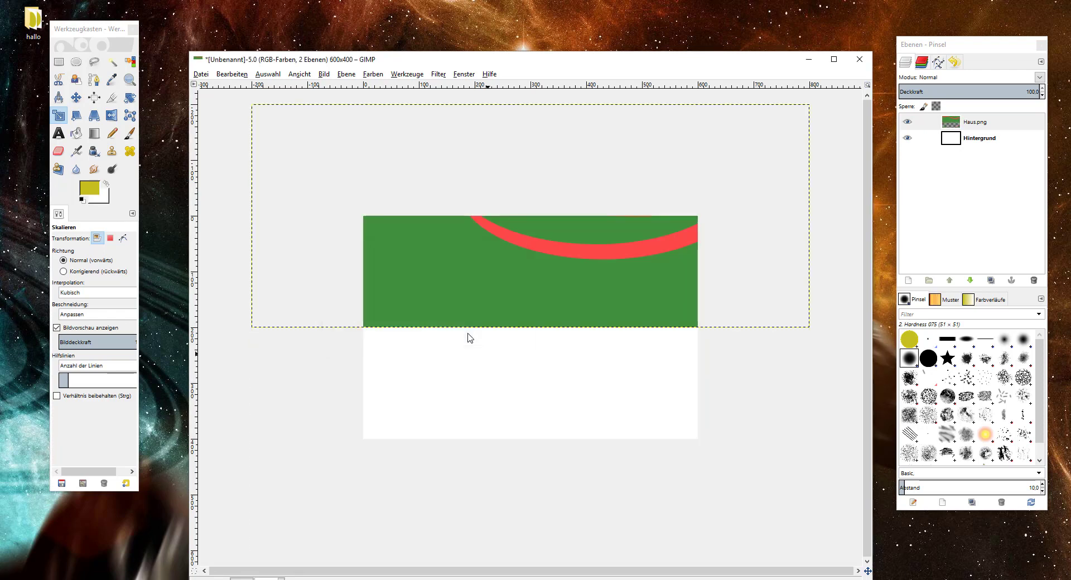
left_click(296, 155)
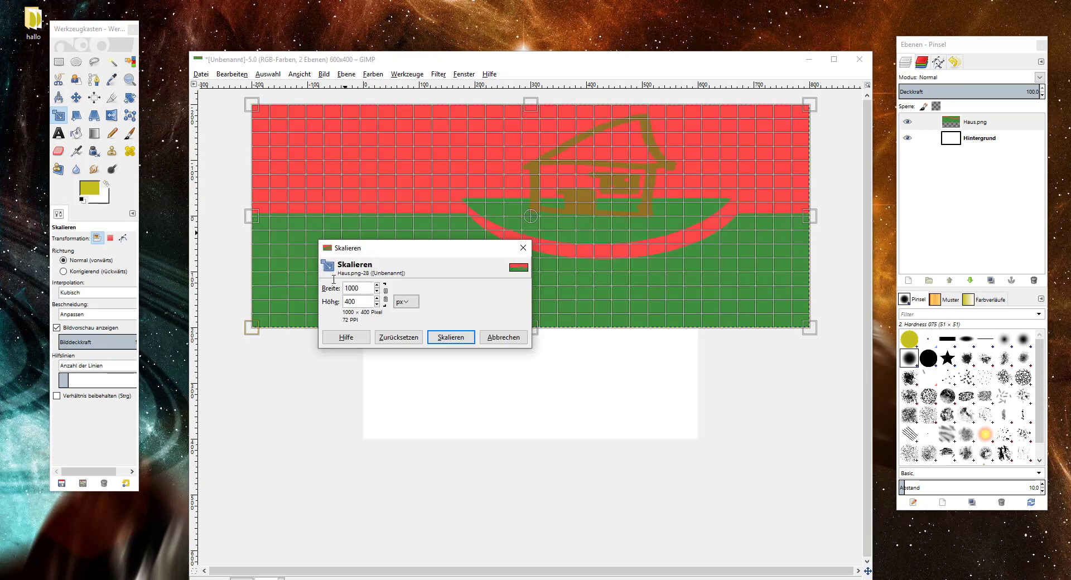
key("Tab")
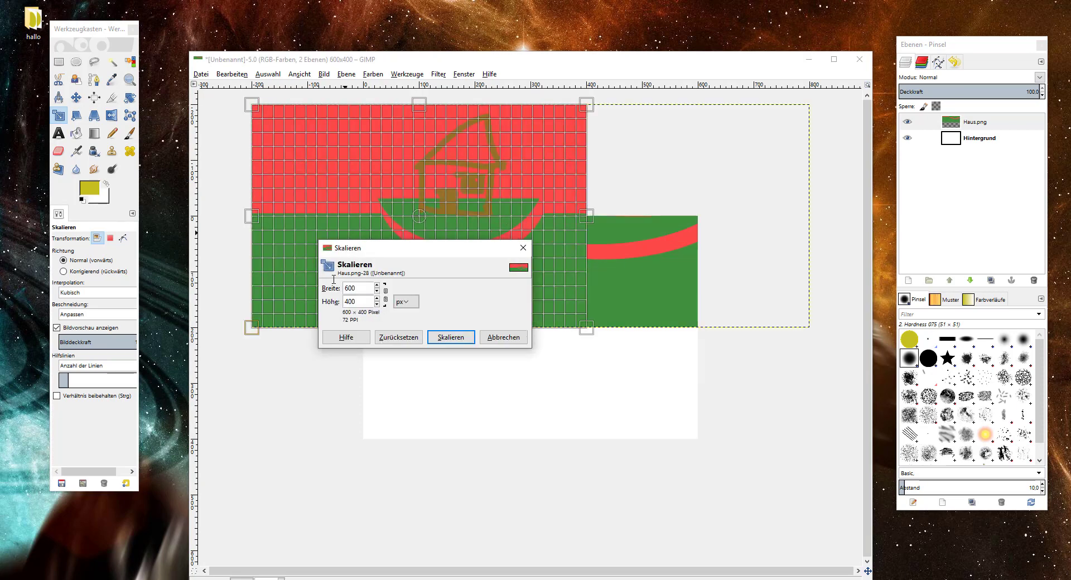
left_click(463, 337)
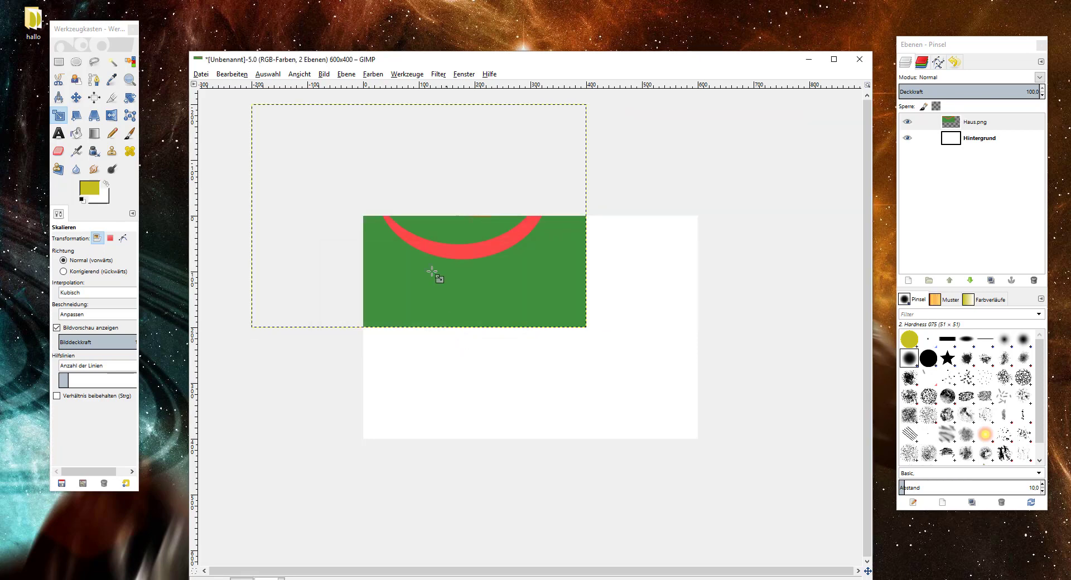
key("m")
left_click_drag(390, 239, 500, 345)
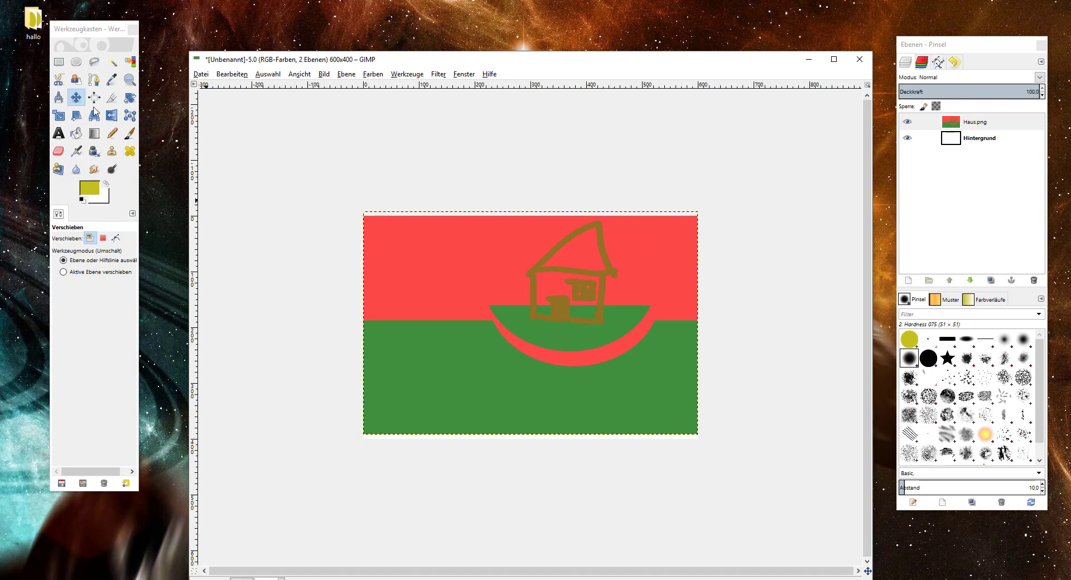
Step: Nudge the Haus.png layer a few pixels down and raise the image window
left_click(76, 98)
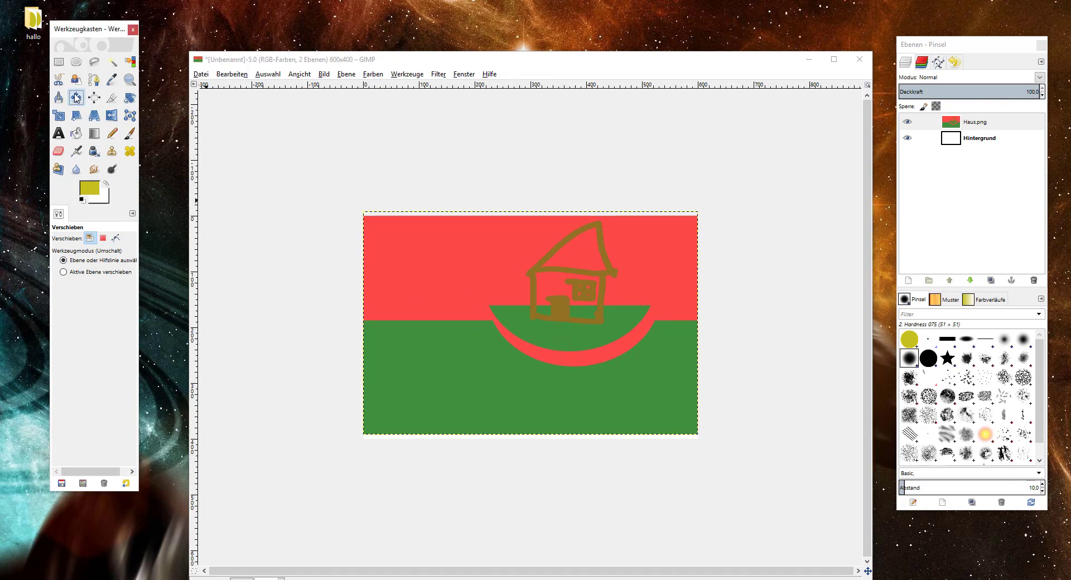
left_click(526, 314)
left_click_drag(526, 315, 525, 318)
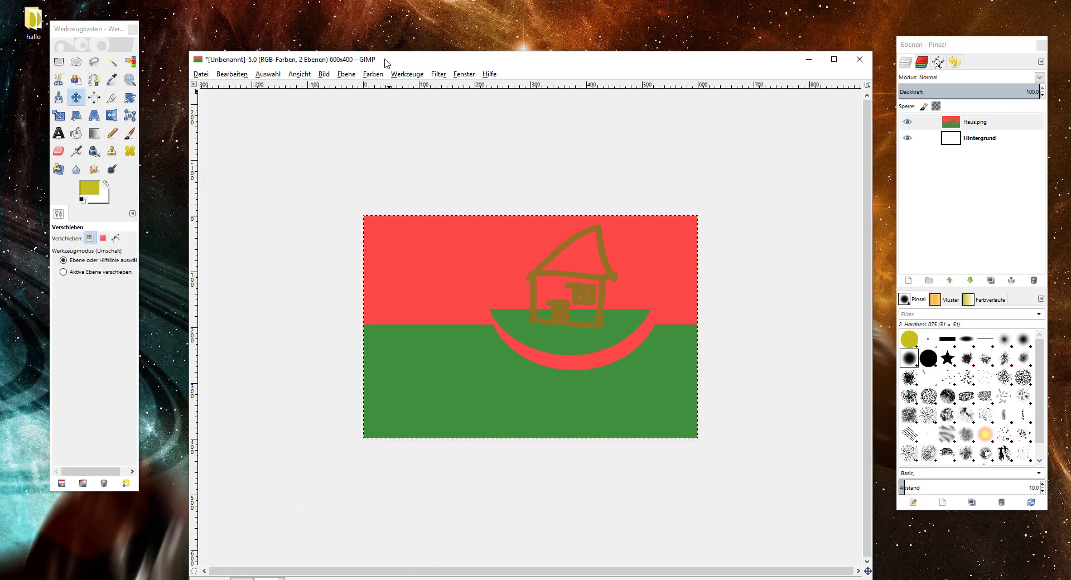
left_click_drag(388, 62, 383, 37)
left_click(276, 560)
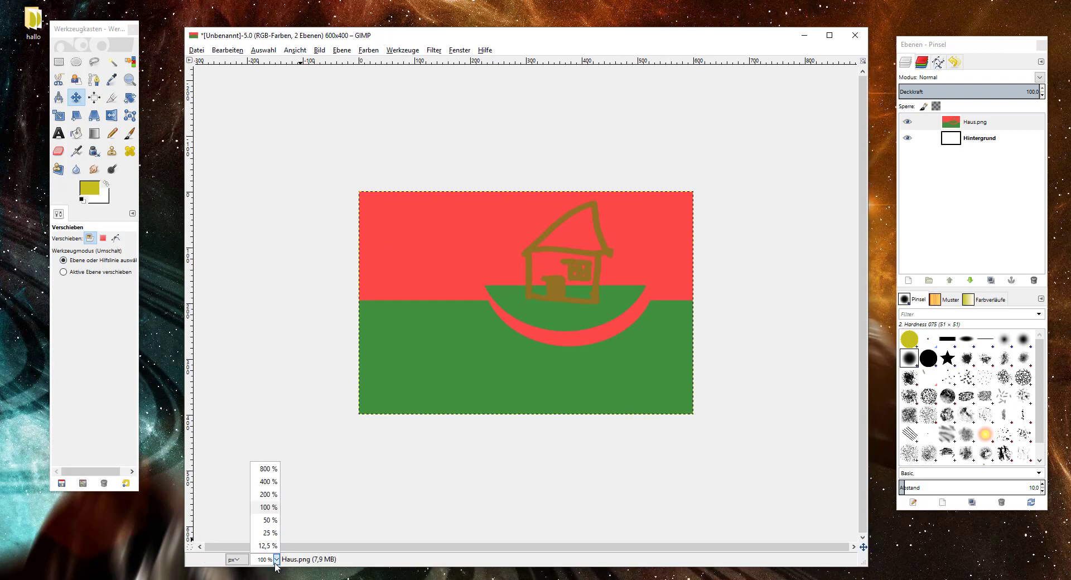
Step: Zoom to 800%, inspect the layer edges, and nudge the layer down one pixel
left_click(268, 469)
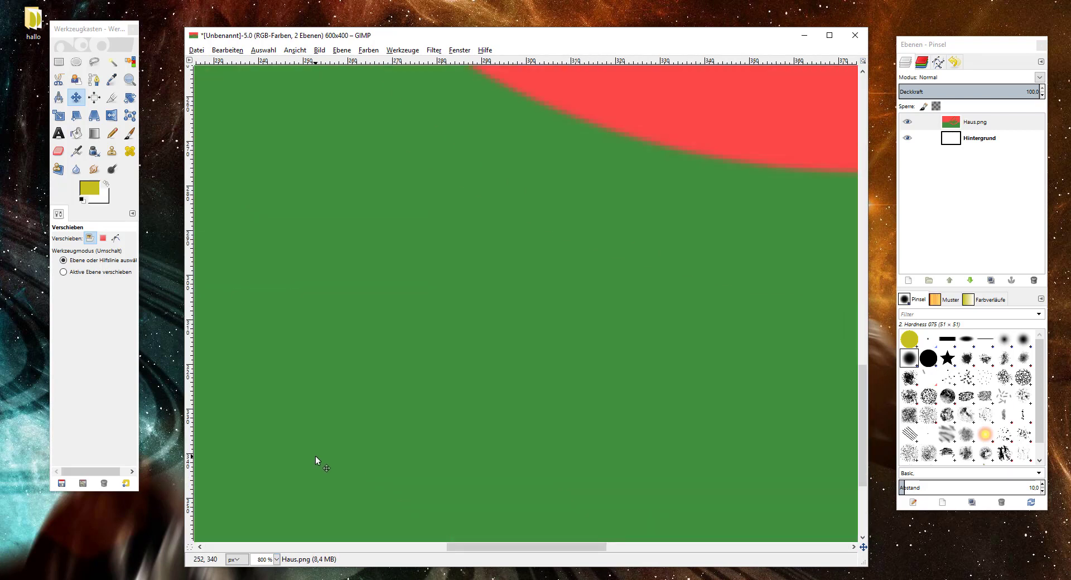
scroll(316, 457, "down", 4)
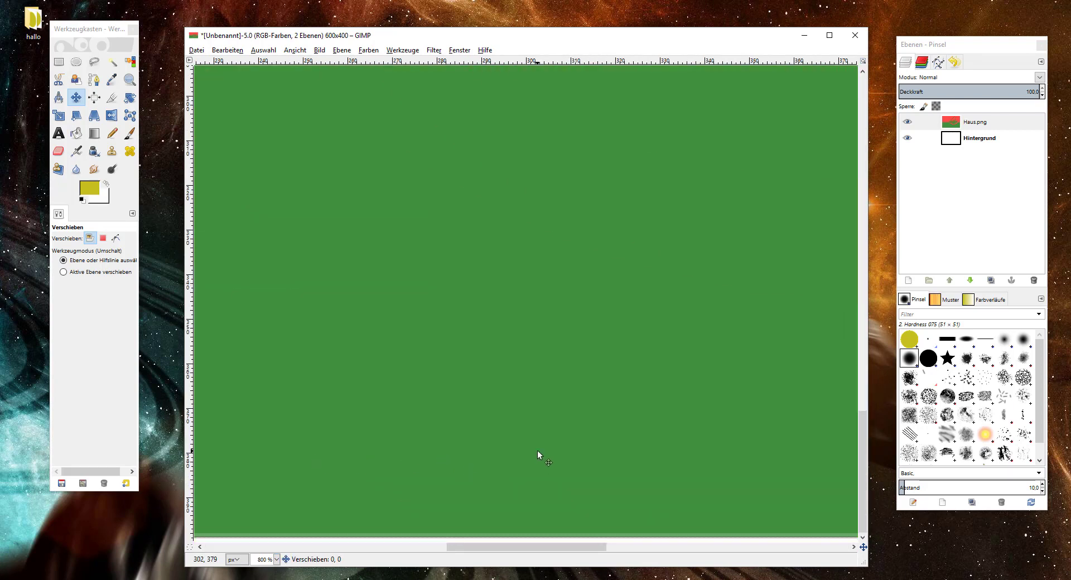
key("Down")
scroll(567, 444, "up", 8)
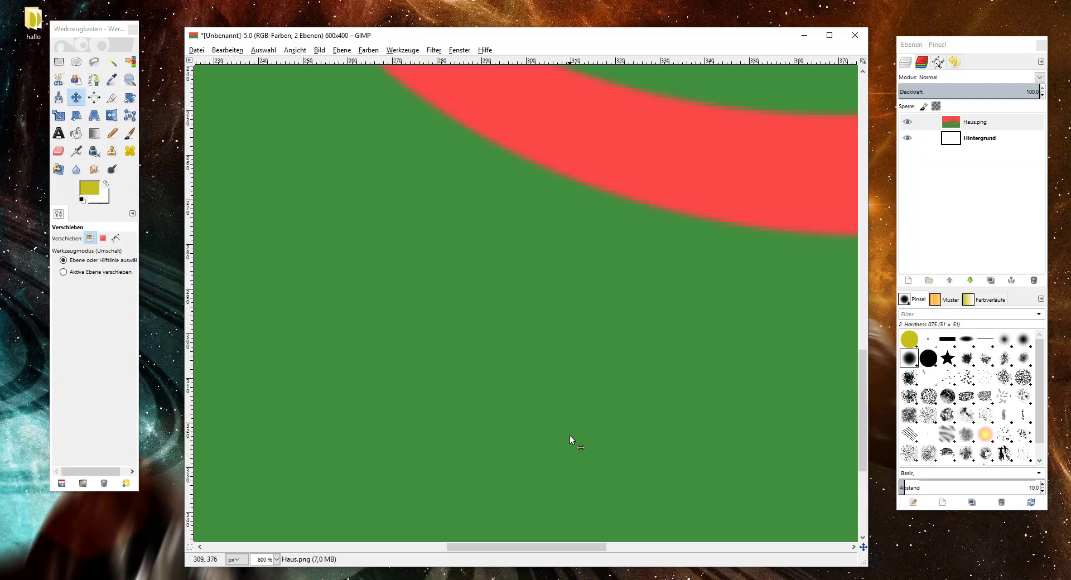
scroll(570, 435, "up", 10)
scroll(570, 434, "up", 9)
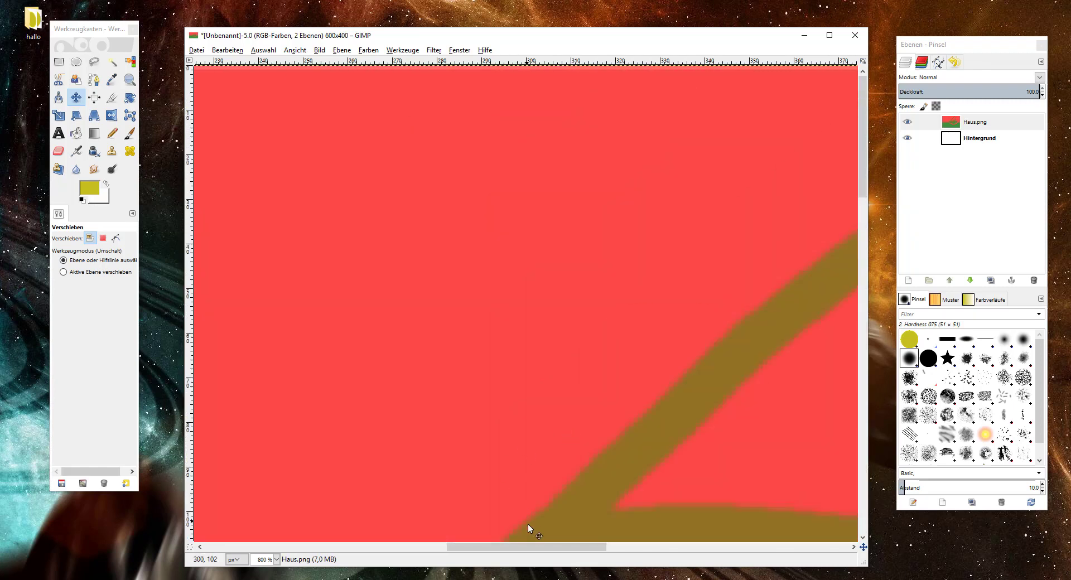
left_click_drag(530, 547, 195, 550)
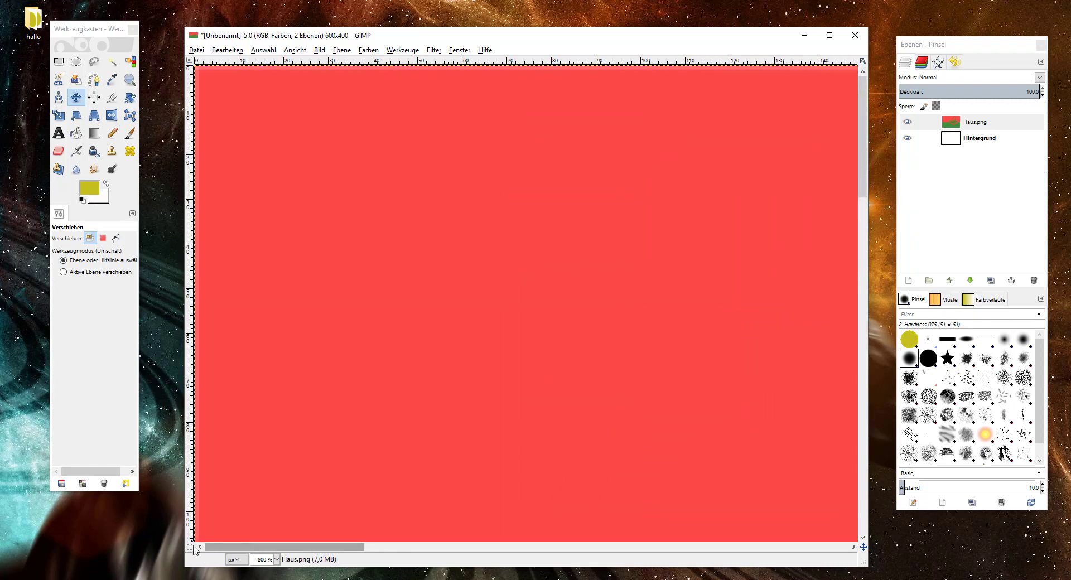
left_click_drag(285, 546, 873, 492)
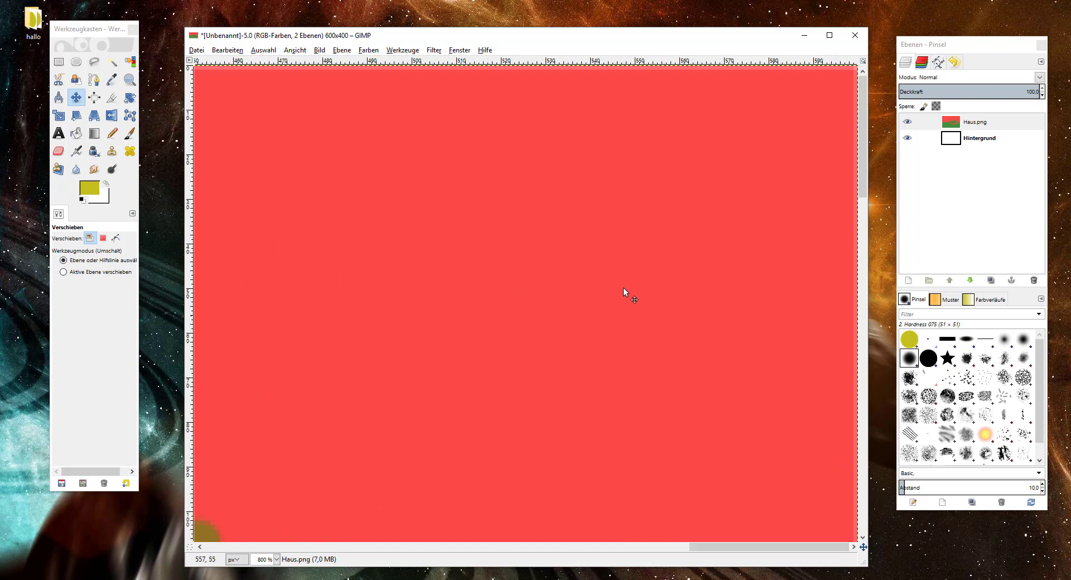
Step: Return the zoom to 100% and select the Color Picker tool
left_click(276, 560)
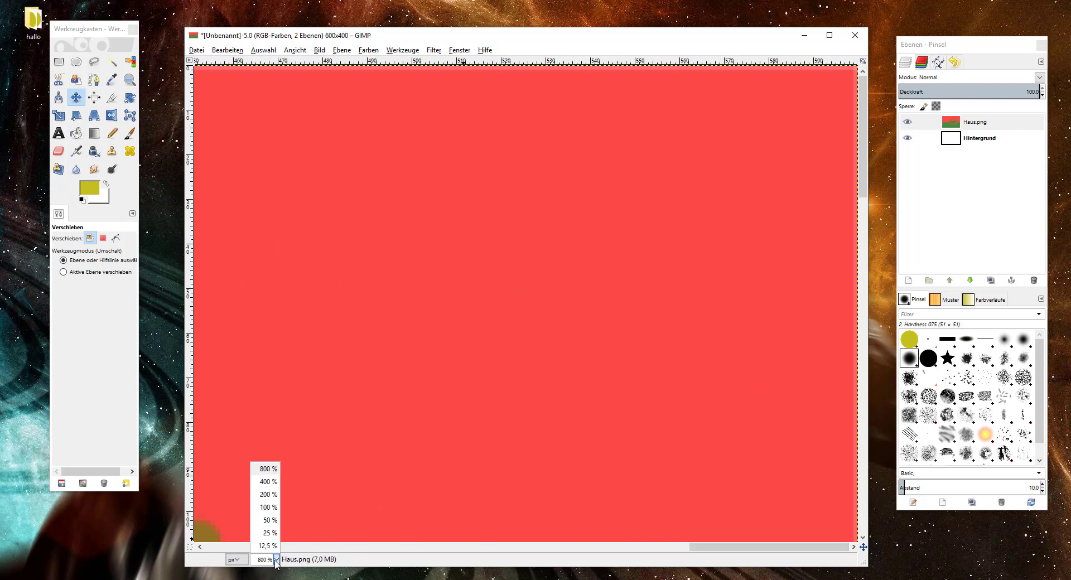
left_click(268, 507)
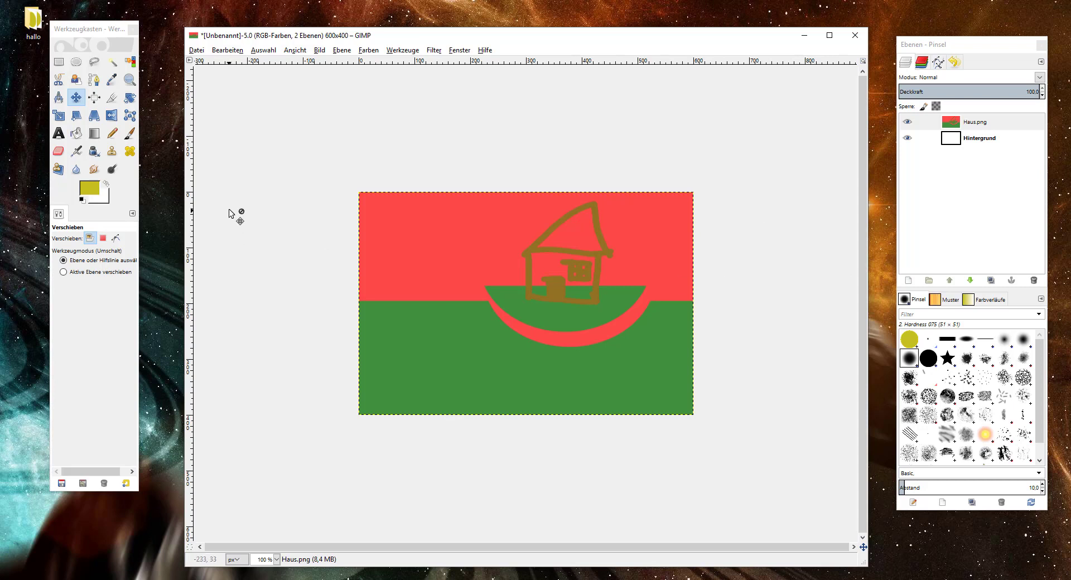
left_click(112, 80)
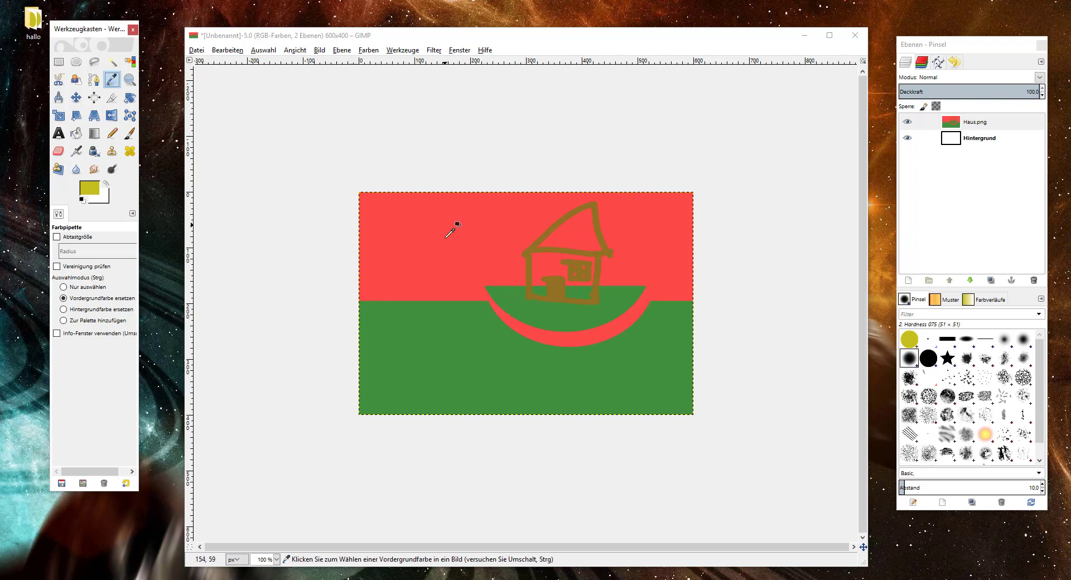
left_click(87, 189)
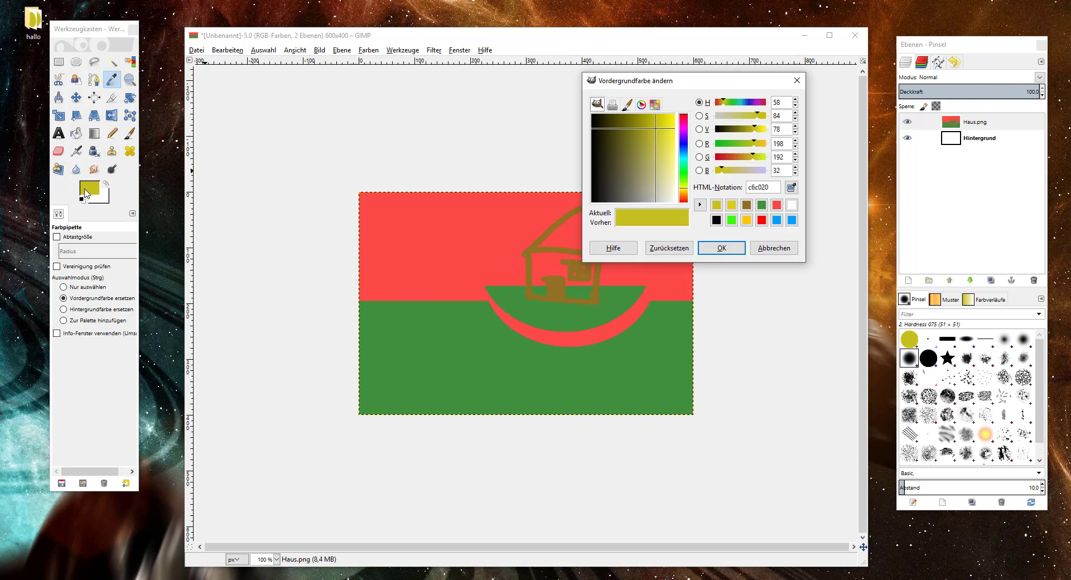
left_click(781, 205)
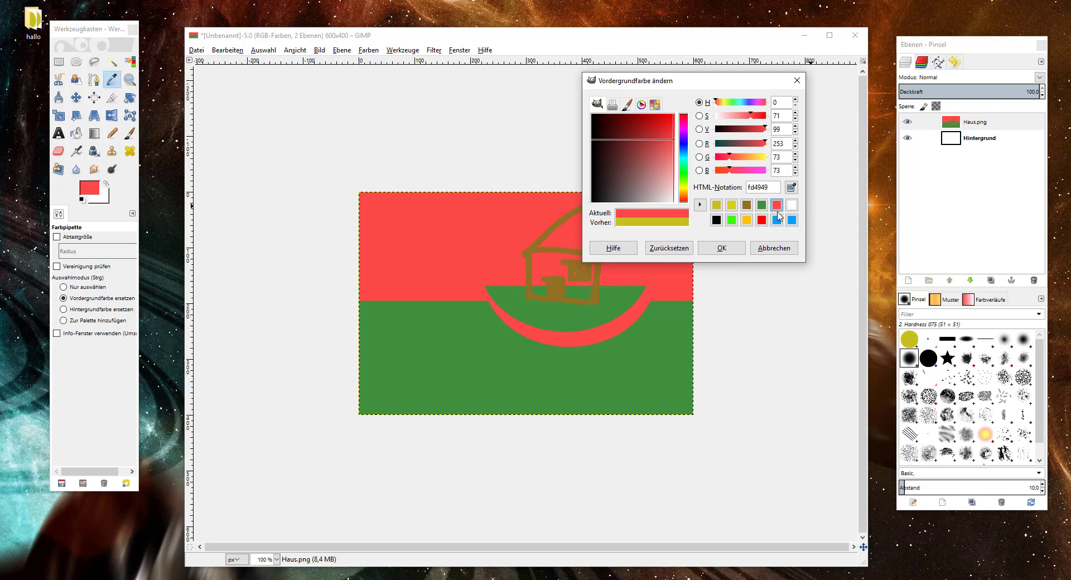
left_click(721, 247)
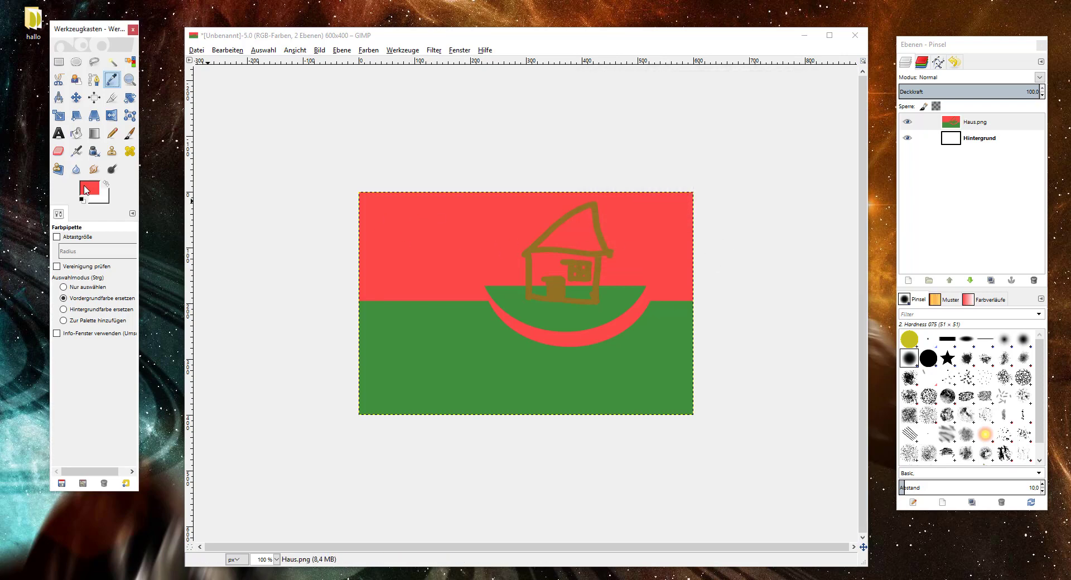
left_click(89, 188)
left_click(731, 205)
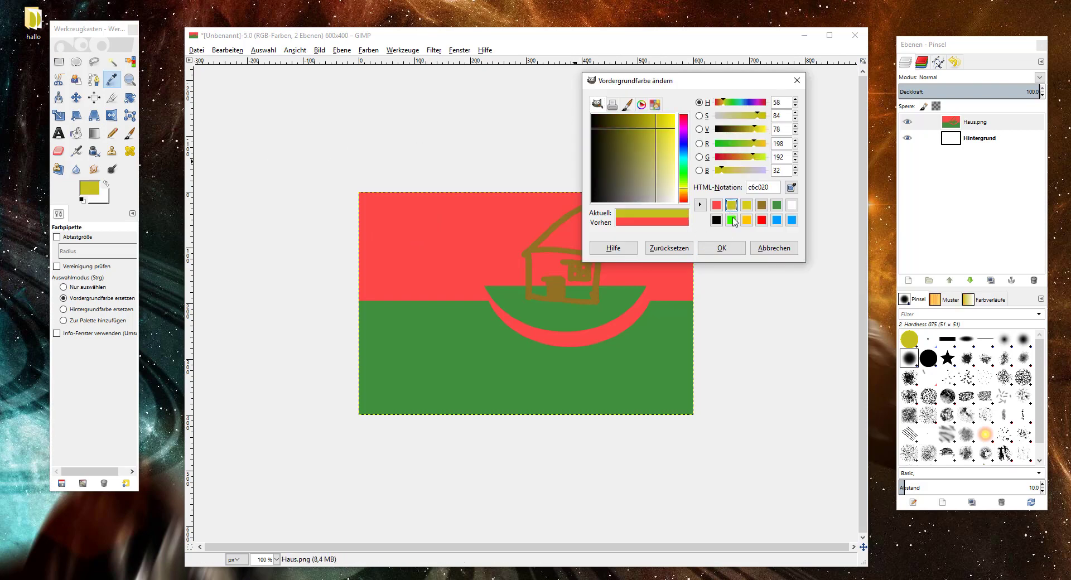
left_click(721, 248)
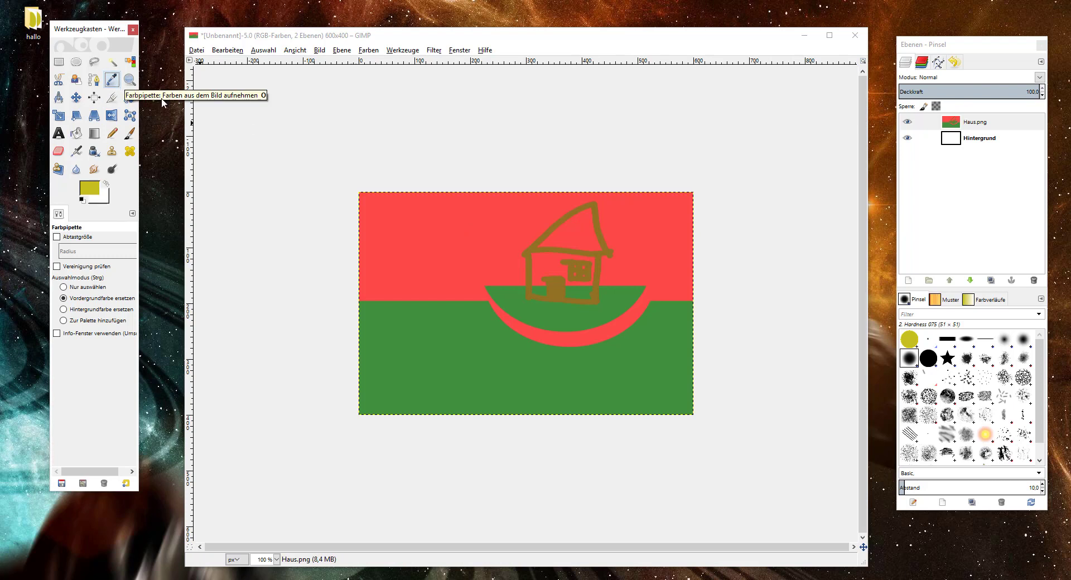
Step: Sample red, brown and green from the picture, leaving red as the foreground colour
left_click(396, 229)
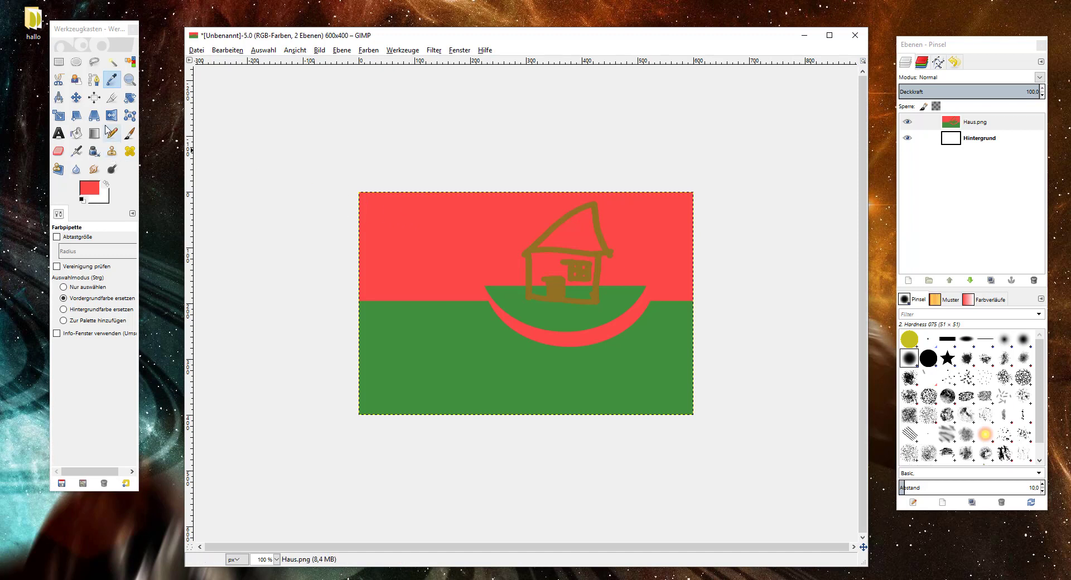
left_click(112, 79)
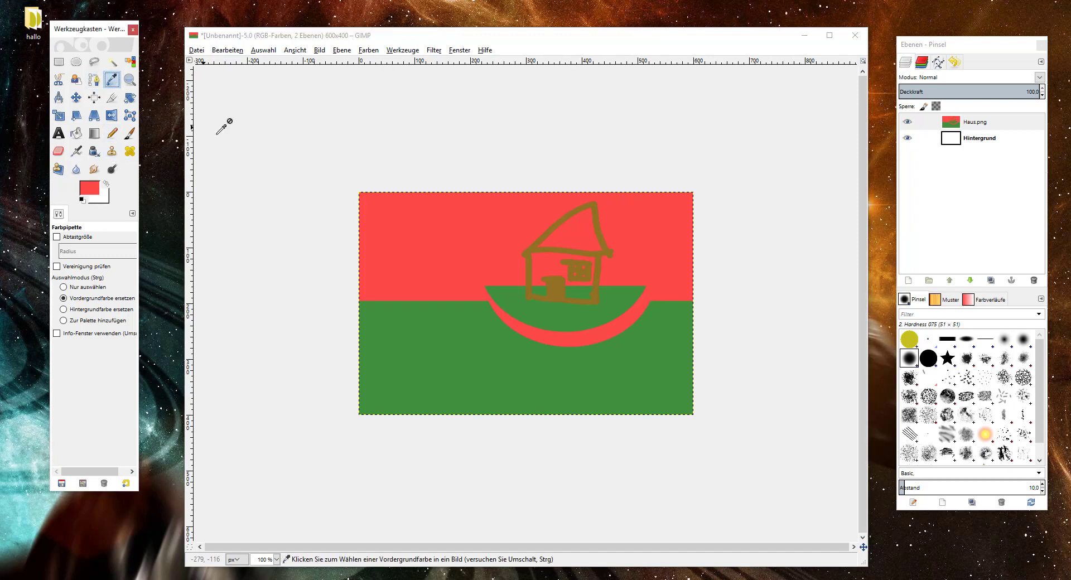
left_click(605, 248)
left_click(521, 308)
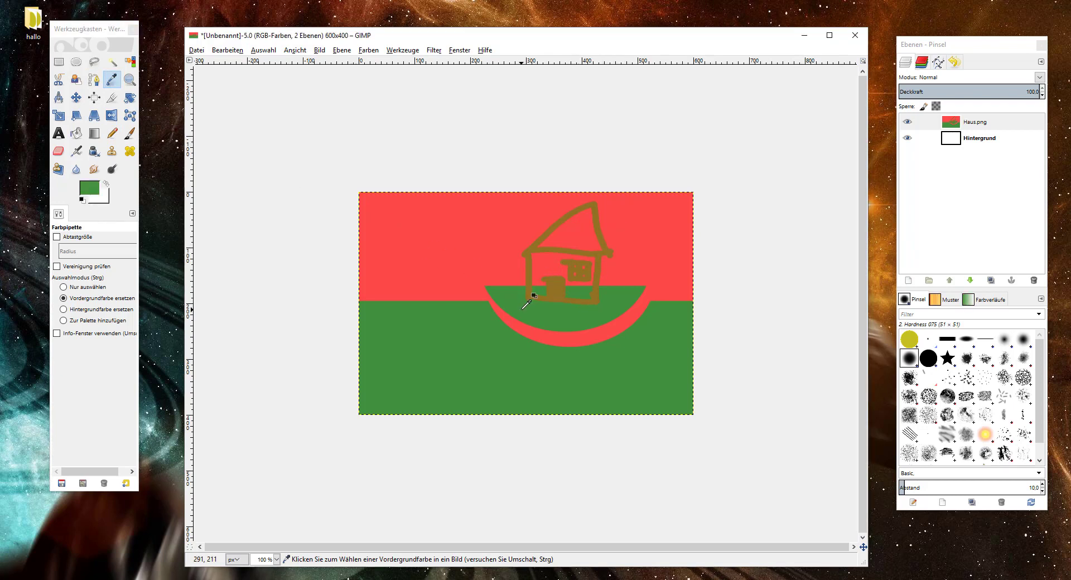
left_click(453, 250)
Step: Draw a closed Free Select polygon around the house to select it
left_click(94, 62)
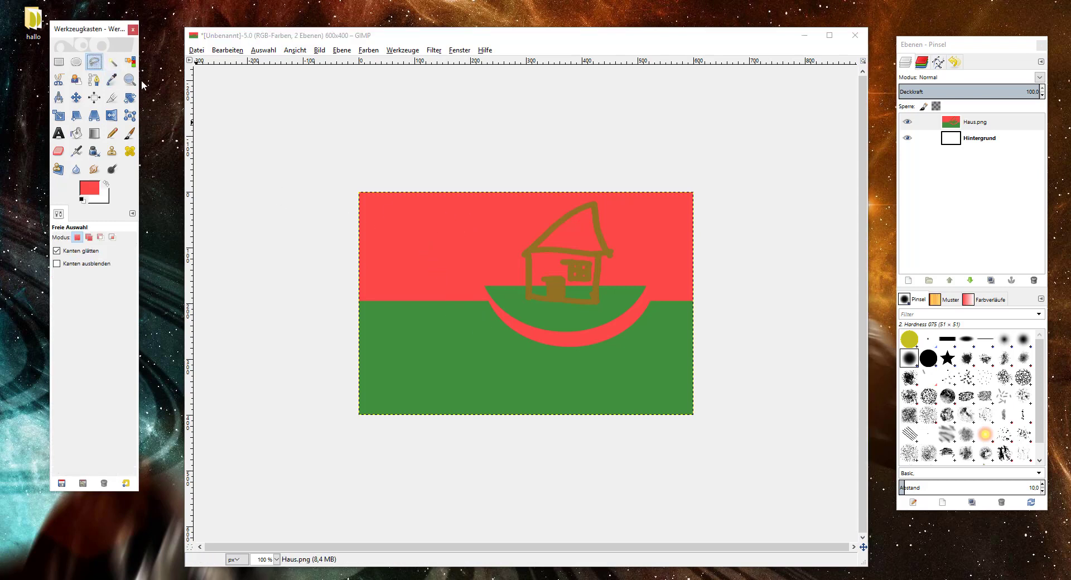
left_click(400, 230)
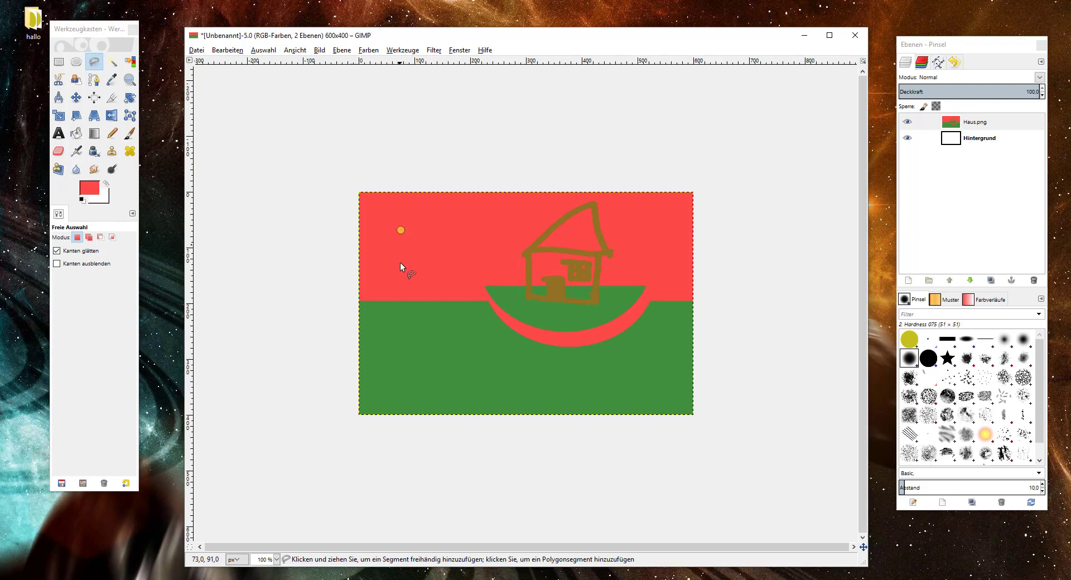
left_click(395, 295)
left_click(458, 350)
left_click(566, 373)
left_click(614, 301)
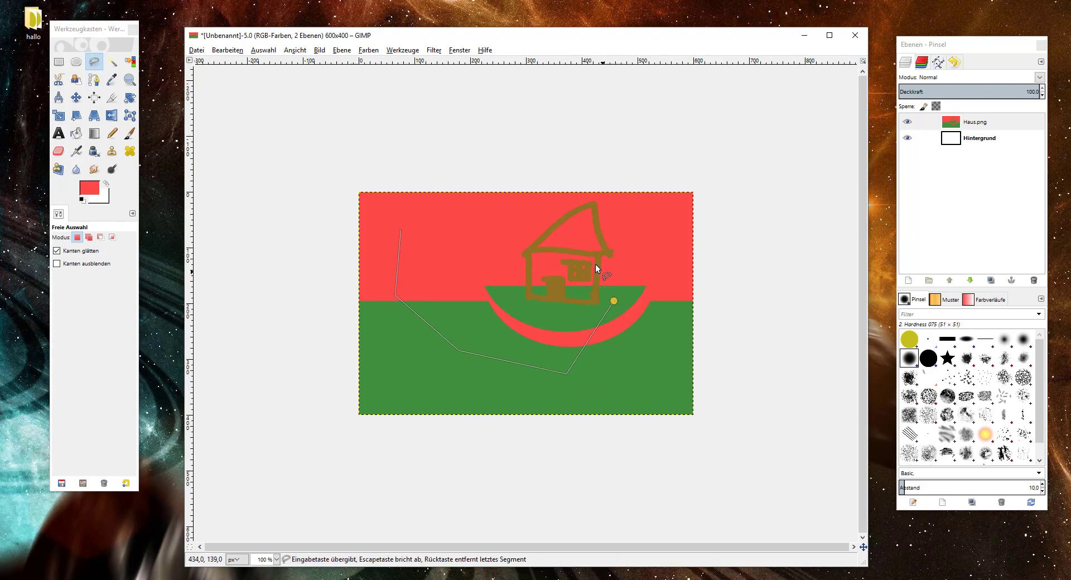
left_click(584, 258)
left_click(485, 222)
left_click(429, 221)
left_click(401, 227)
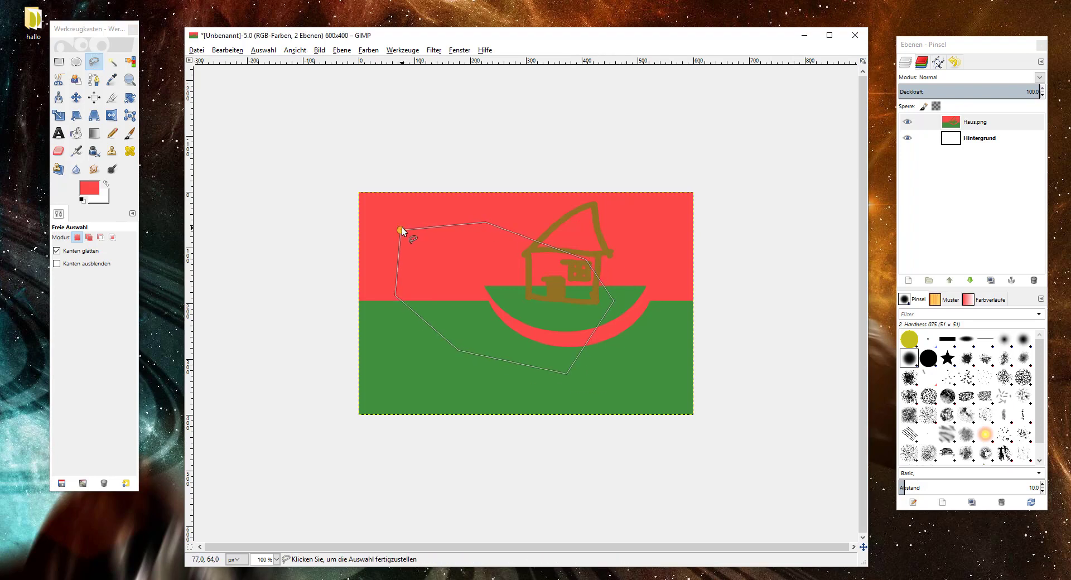
key("Return")
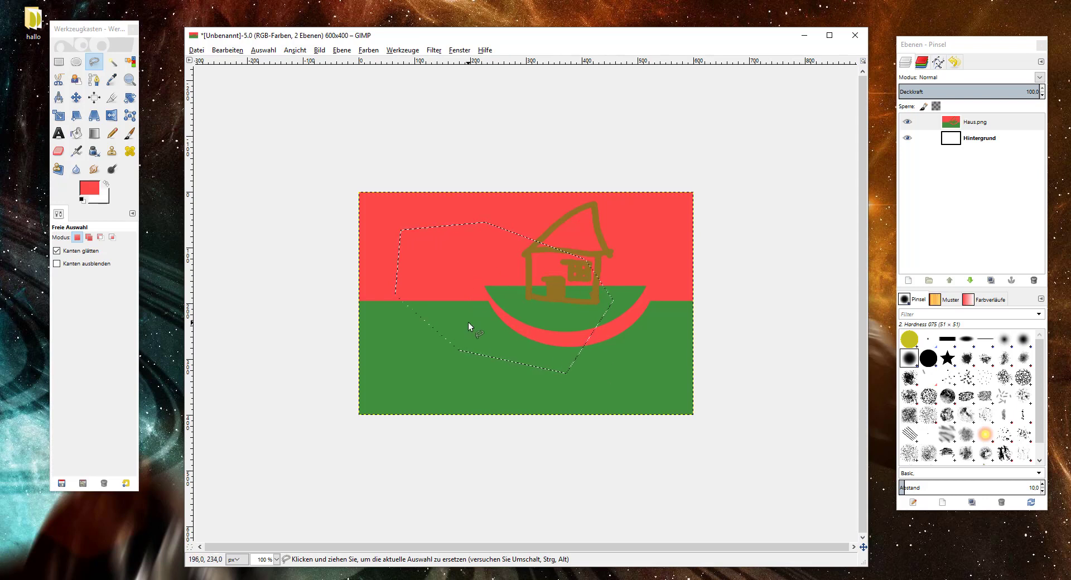
Step: Cut the selected house and paste it back as the new layer Eingefügte Ebene
key("ctrl+x")
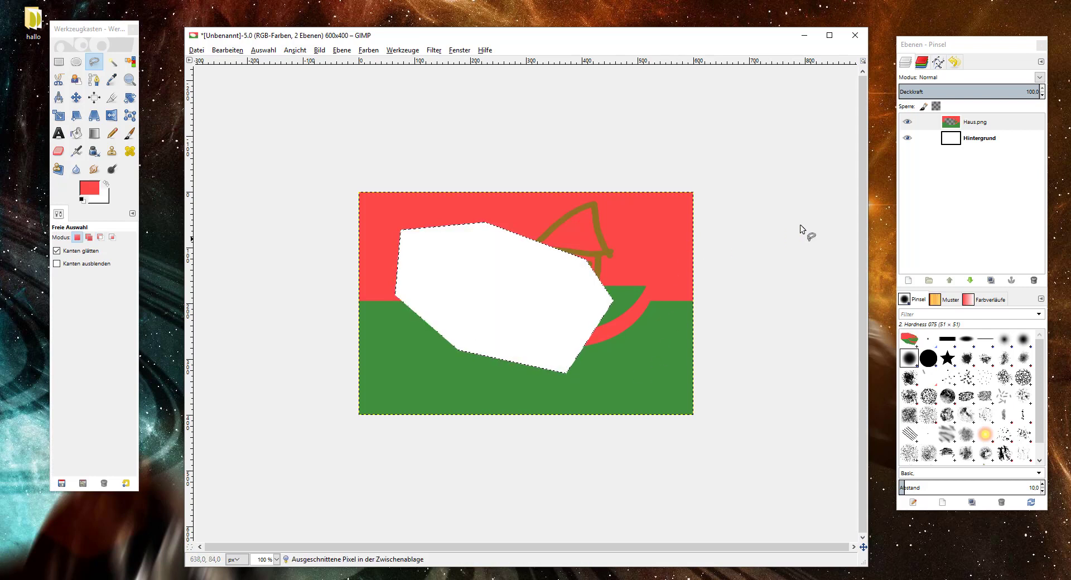
left_click(983, 128)
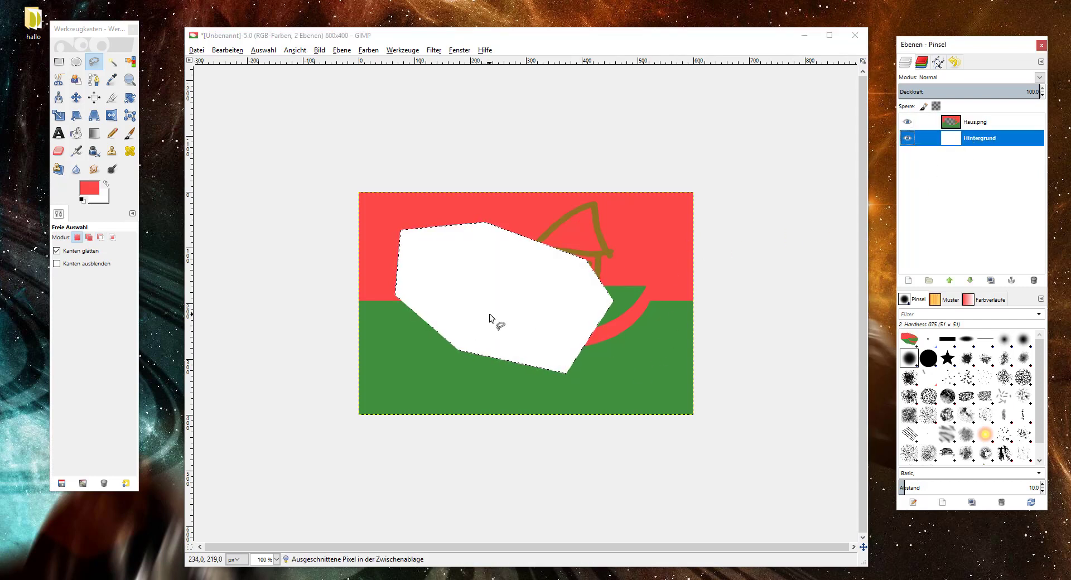
key("ctrl+v")
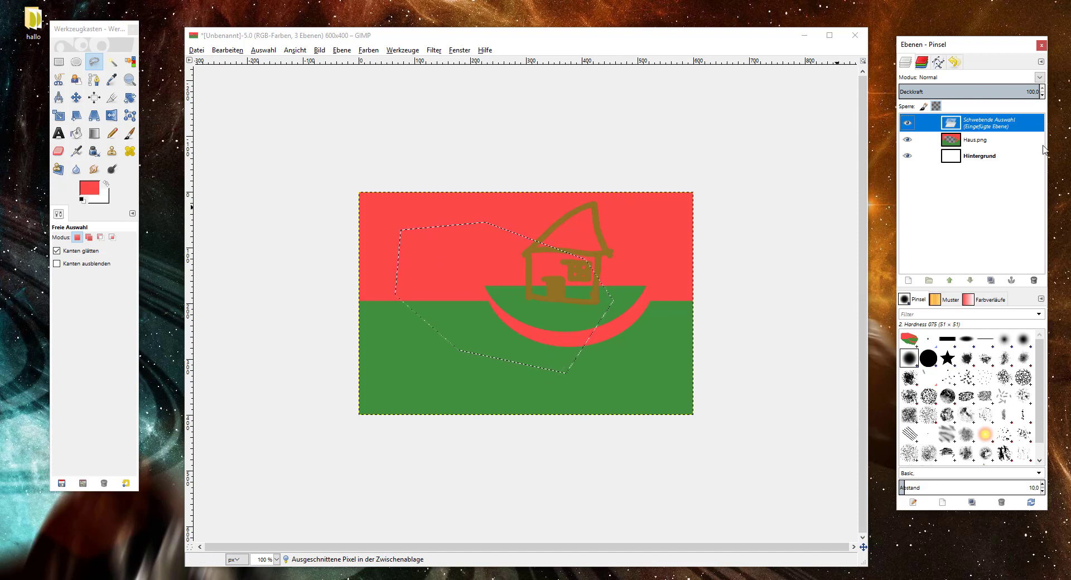
left_click(912, 280)
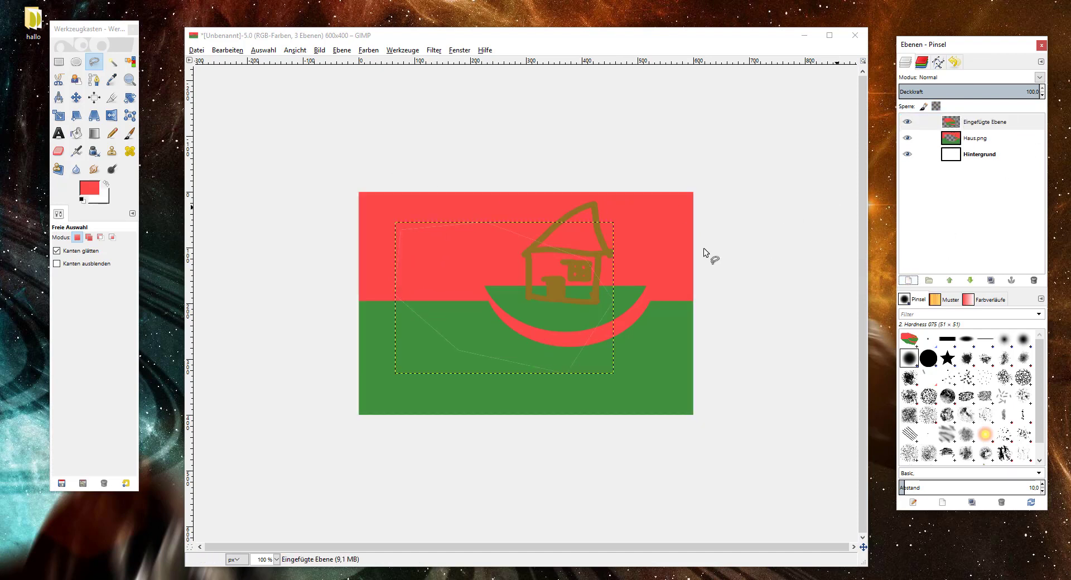
Step: Drag the Eingefügte Ebene layer down and right, then make Hintergrund the active layer
left_click(76, 97)
mouse_move(497, 280)
left_mouse_down()
mouse_move(468, 299)
mouse_move(504, 305)
mouse_move(537, 337)
mouse_move(481, 272)
left_mouse_up()
left_click(267, 54)
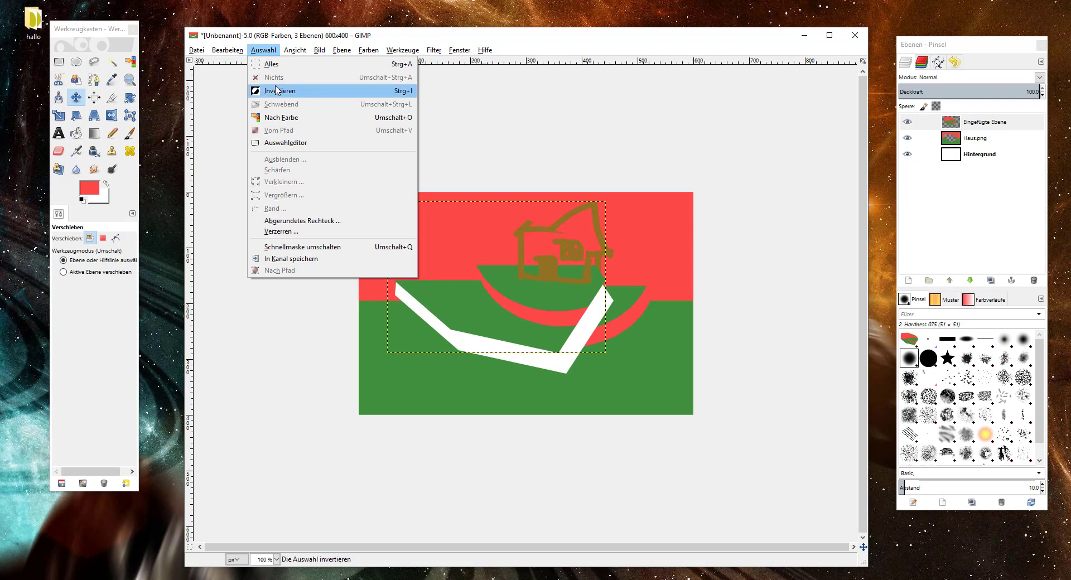
left_click(534, 289)
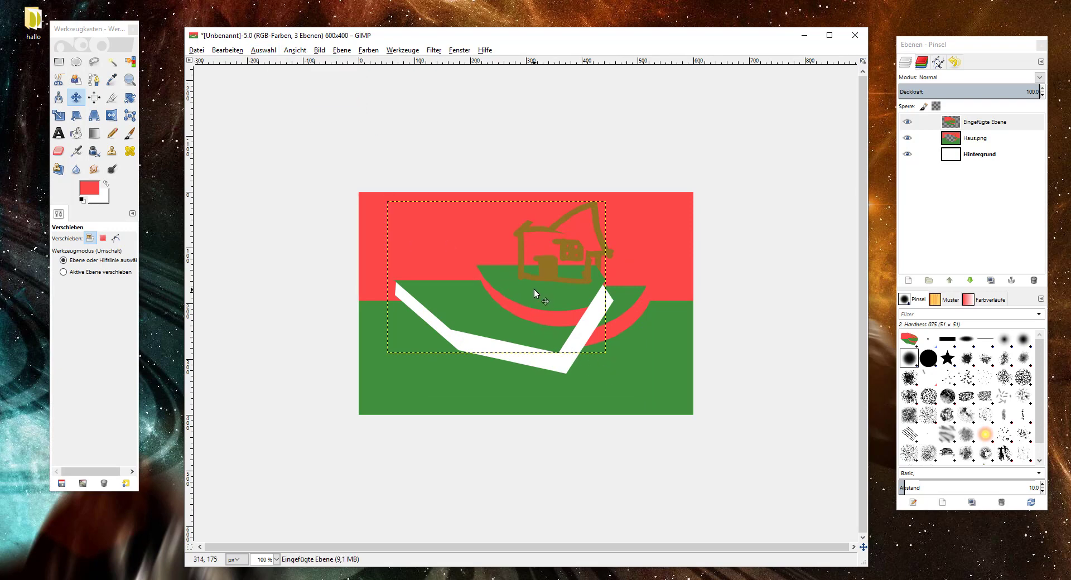
left_click_drag(488, 294, 565, 340)
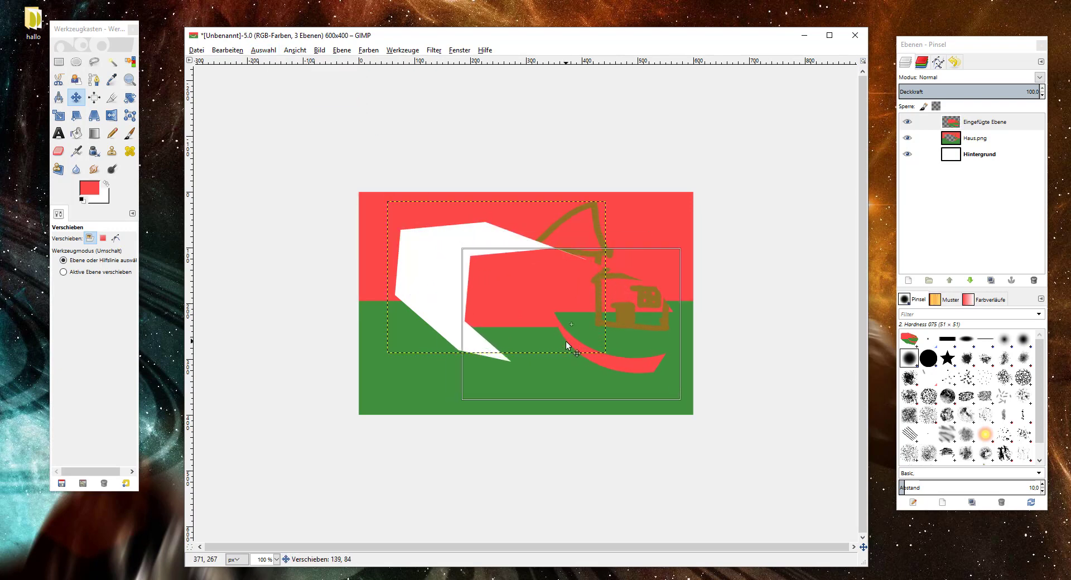
left_click(965, 154)
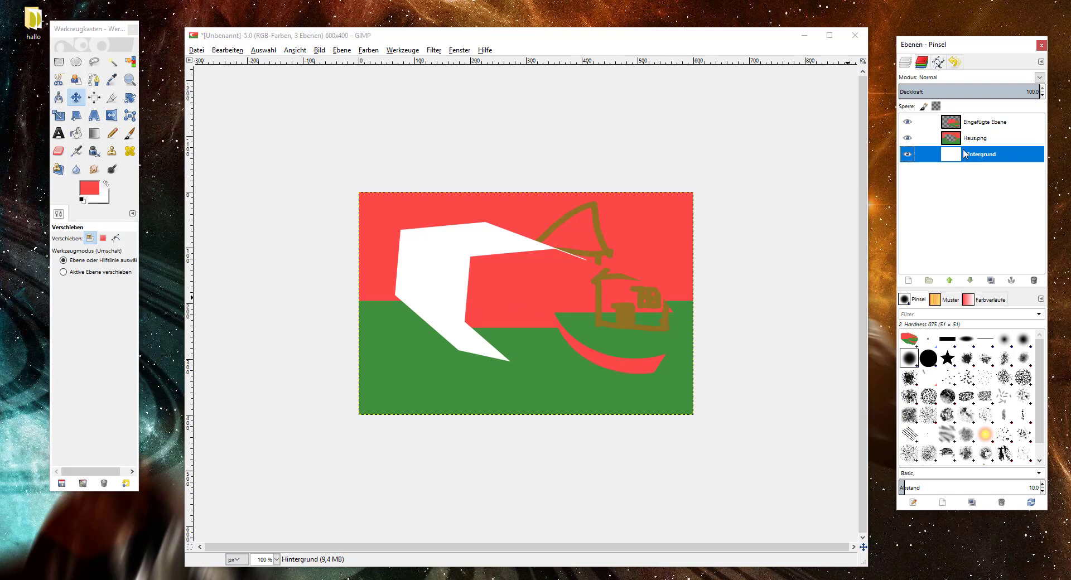
left_click(77, 134)
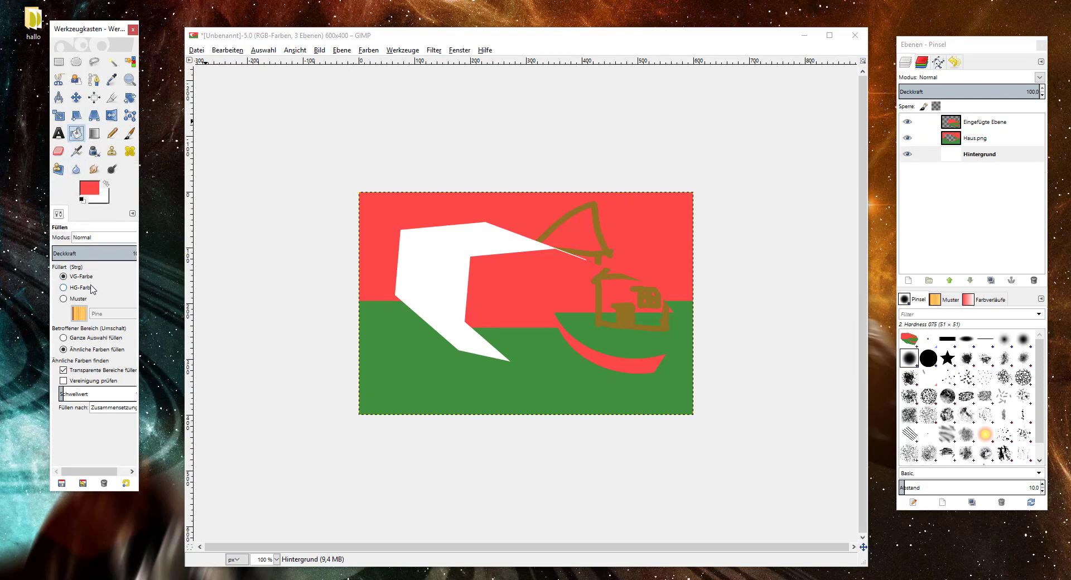
Step: Bucket-fill the white area of the Hintergrund layer with the sampled red
left_click(439, 259)
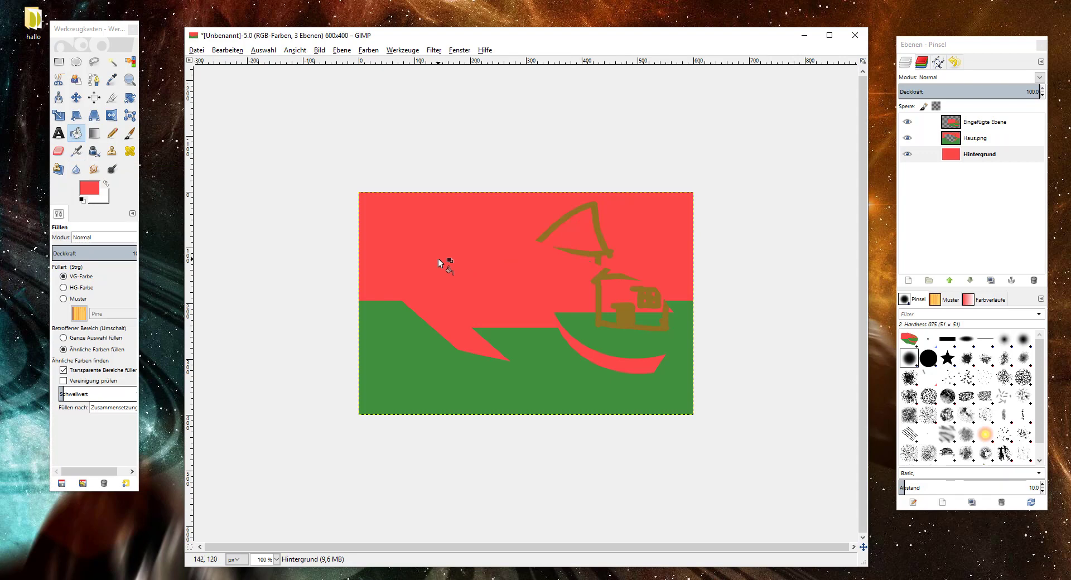
left_click(226, 51)
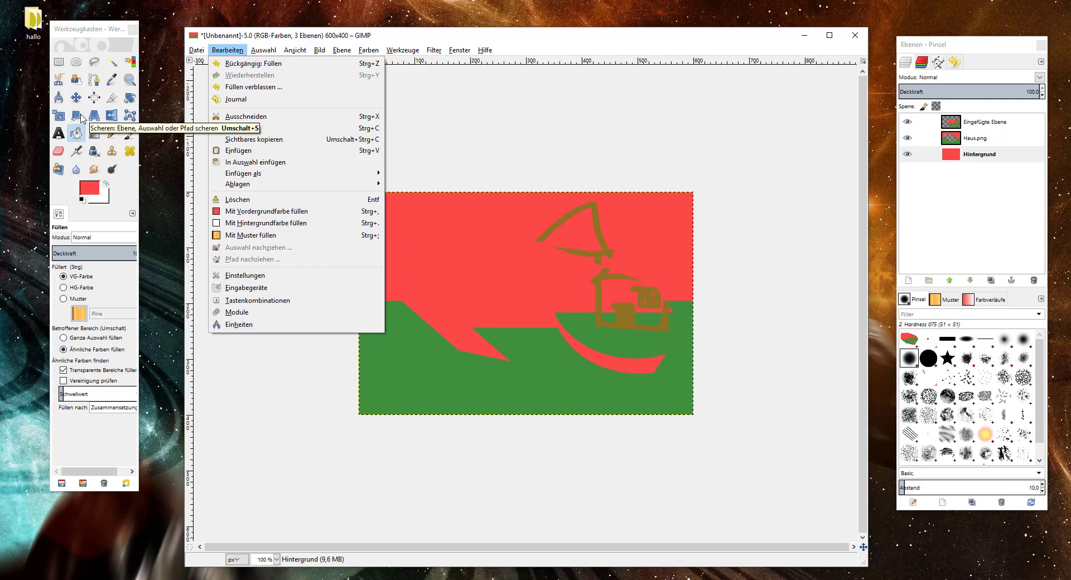
key("Escape")
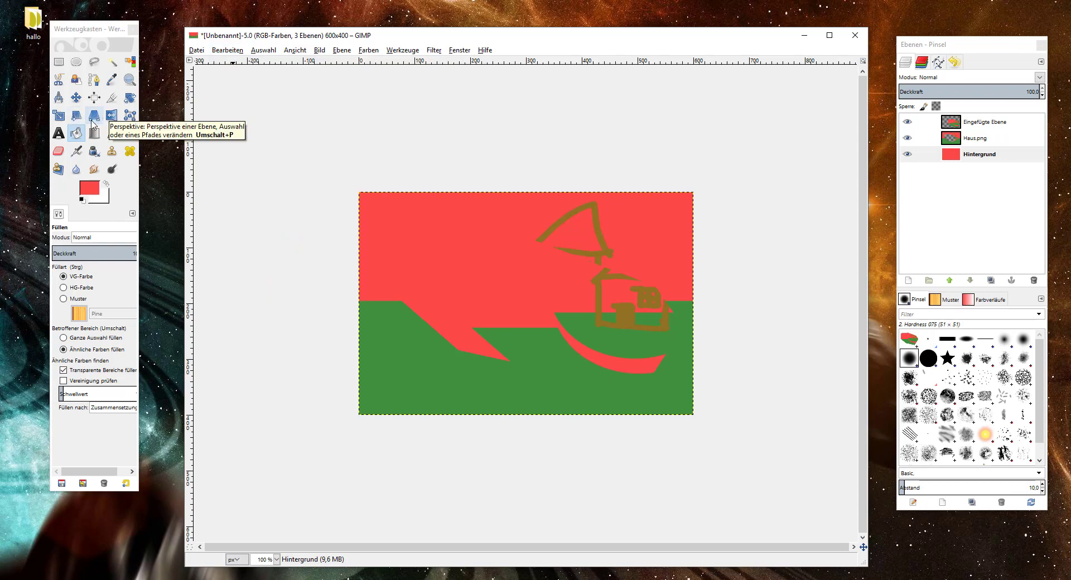
Step: Mirror the Hintergrund and Haus.png layers horizontally with the Flip tool
left_click(114, 118)
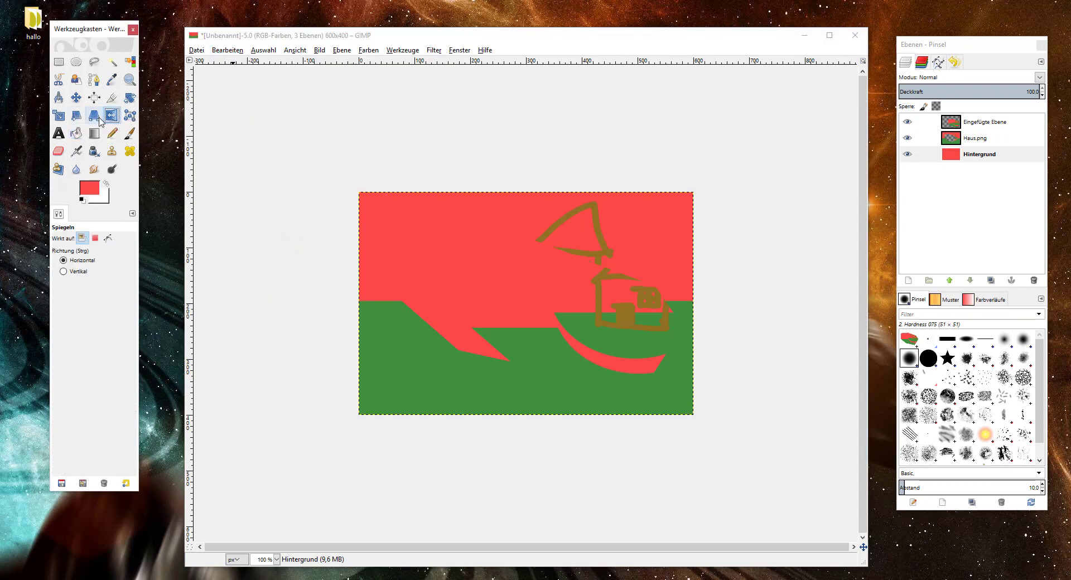
left_click(417, 253)
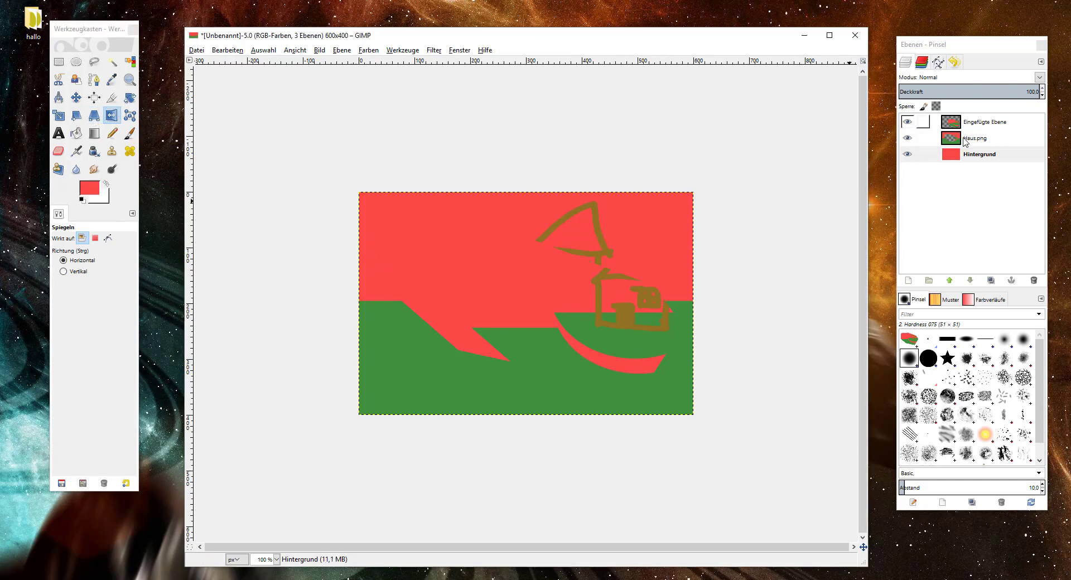
left_click(920, 138)
left_click(611, 296)
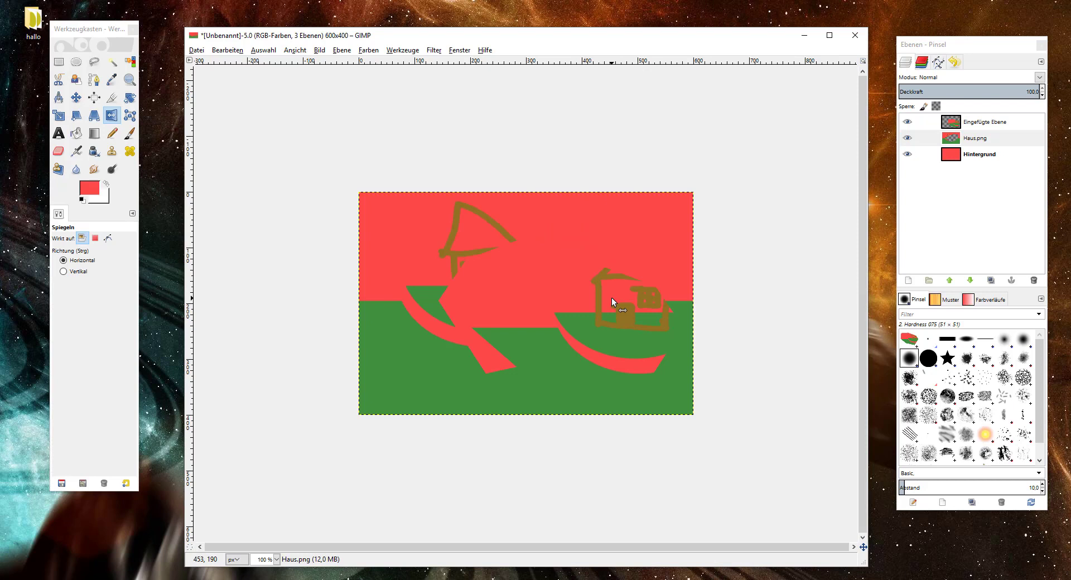
left_click(984, 122)
left_click(604, 326)
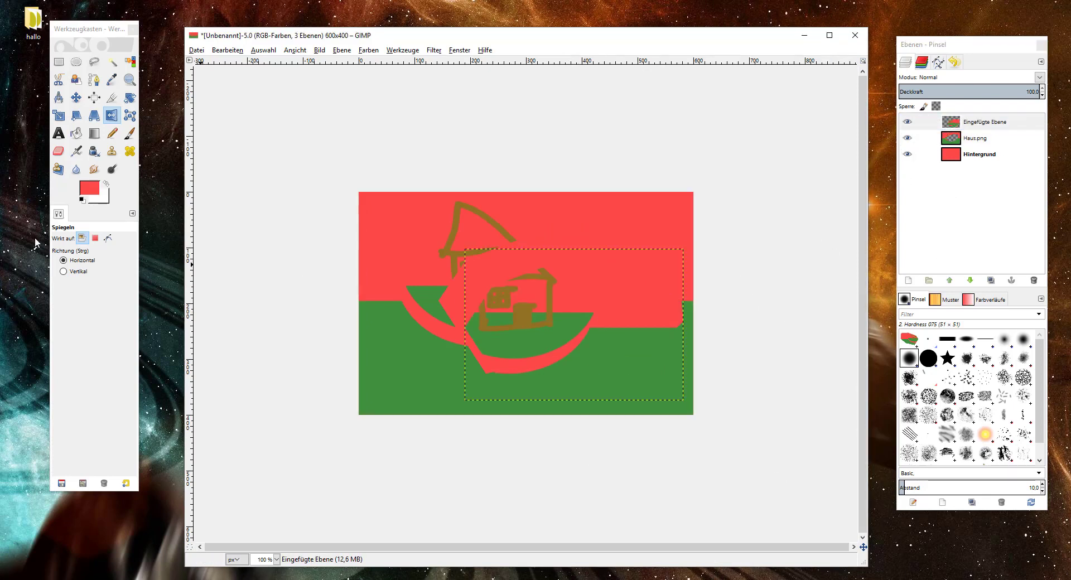
Step: Rotate the pasted Eingefügte Ebene house layer clockwise with the Rotate tool
left_click(129, 98)
mouse_move(645, 266)
left_mouse_down()
mouse_move(651, 334)
mouse_move(677, 250)
left_mouse_up()
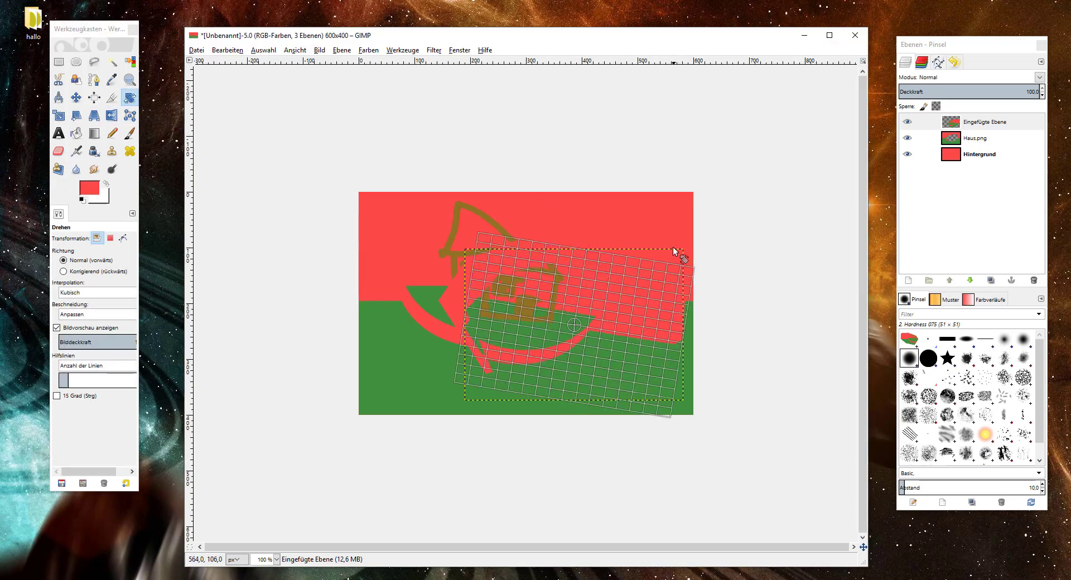
left_click_drag(1021, 307, 322, 147)
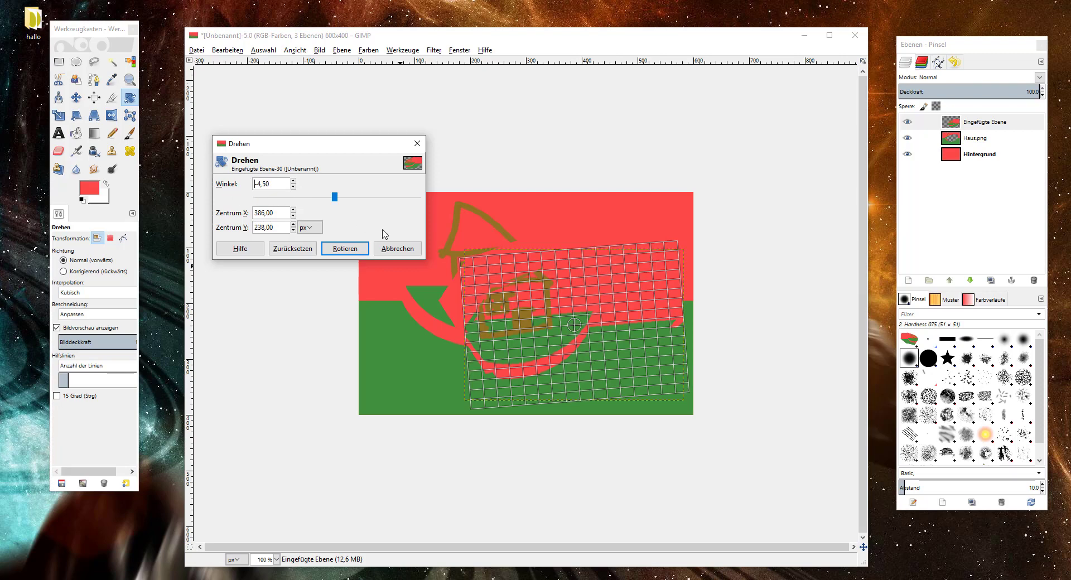
mouse_move(650, 272)
left_mouse_down()
mouse_move(648, 364)
mouse_move(661, 245)
left_mouse_up()
left_click(345, 248)
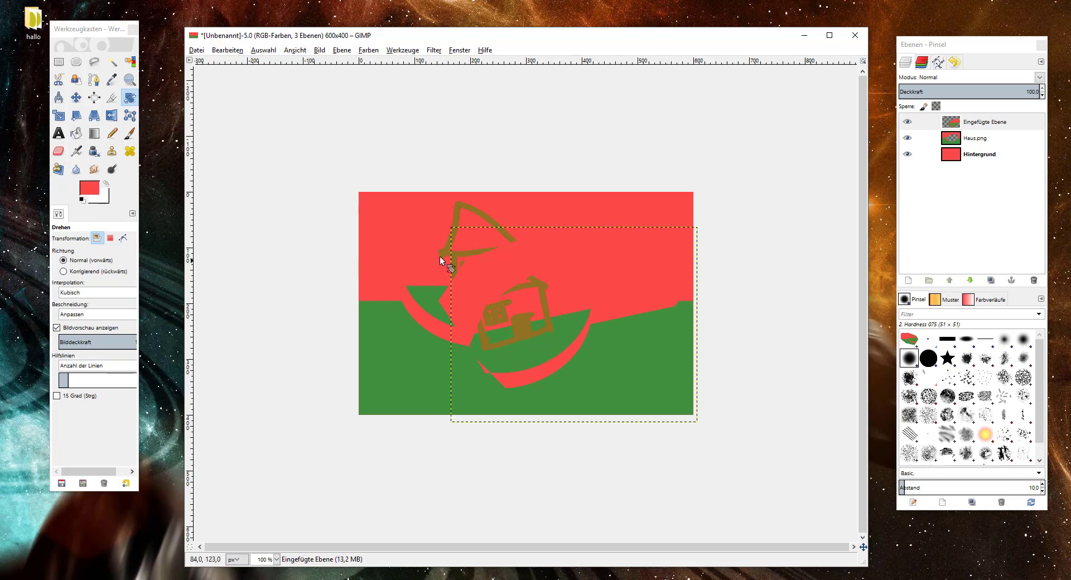
left_click(195, 50)
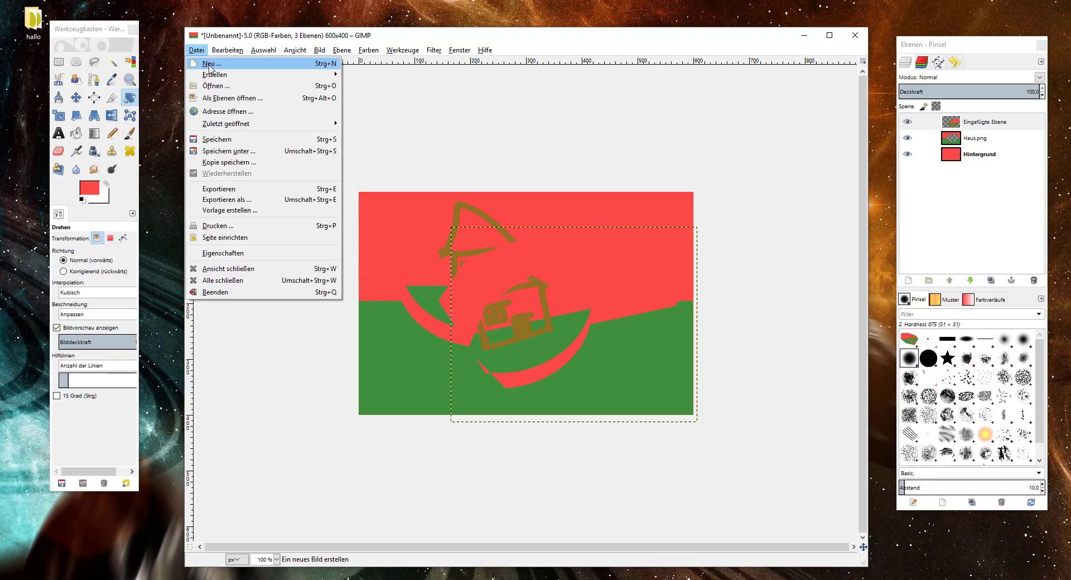
Step: Create a new blank 600x400 image and centre its window
left_click(211, 63)
left_click(461, 262)
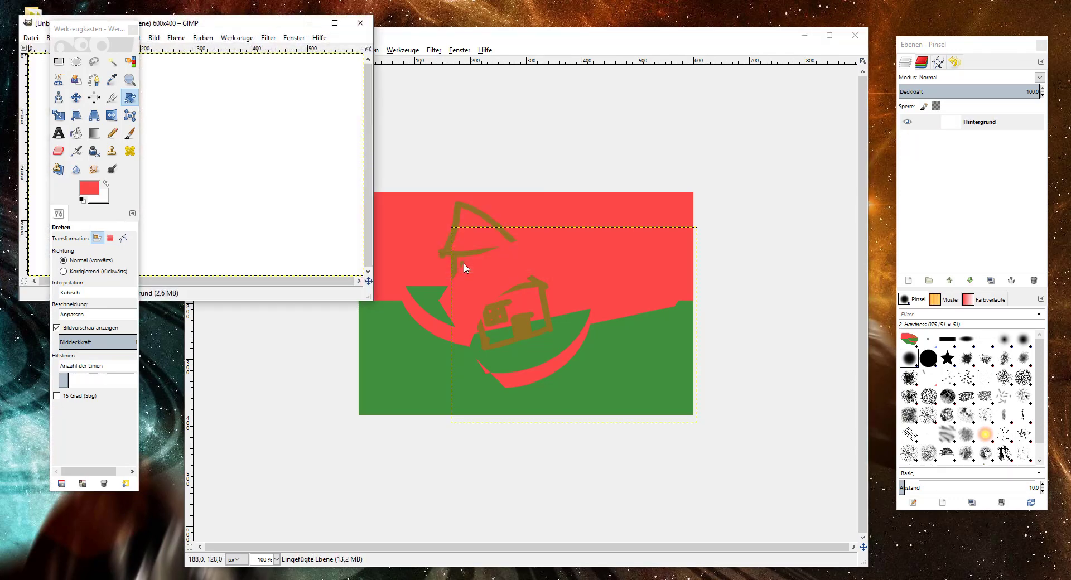
left_click_drag(266, 21, 446, 121)
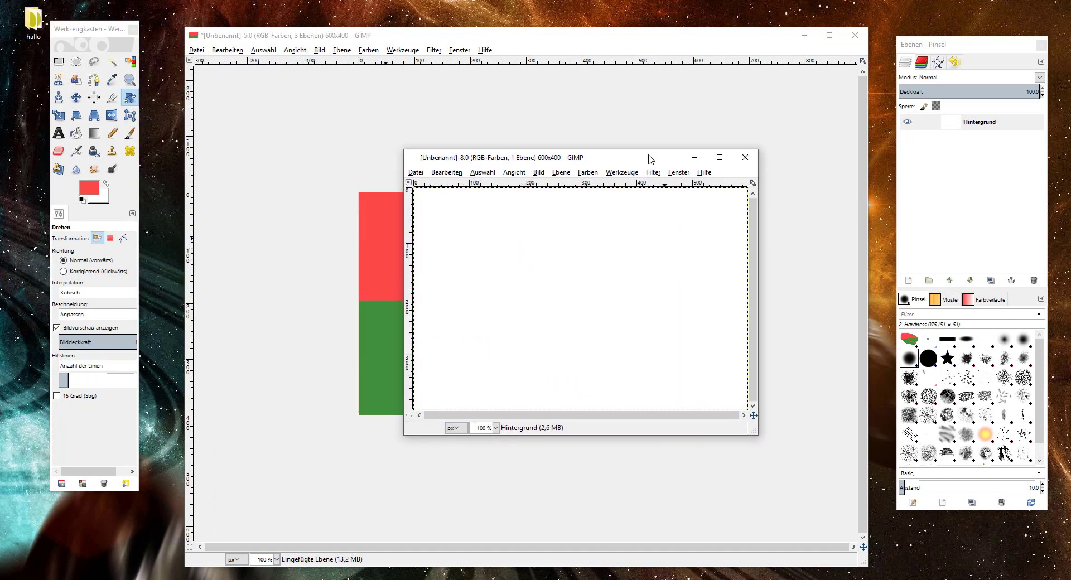
Step: Close the edited red-and-green image without saving and reposition the blank image window
key("ctrl+w")
key("ctrl+w")
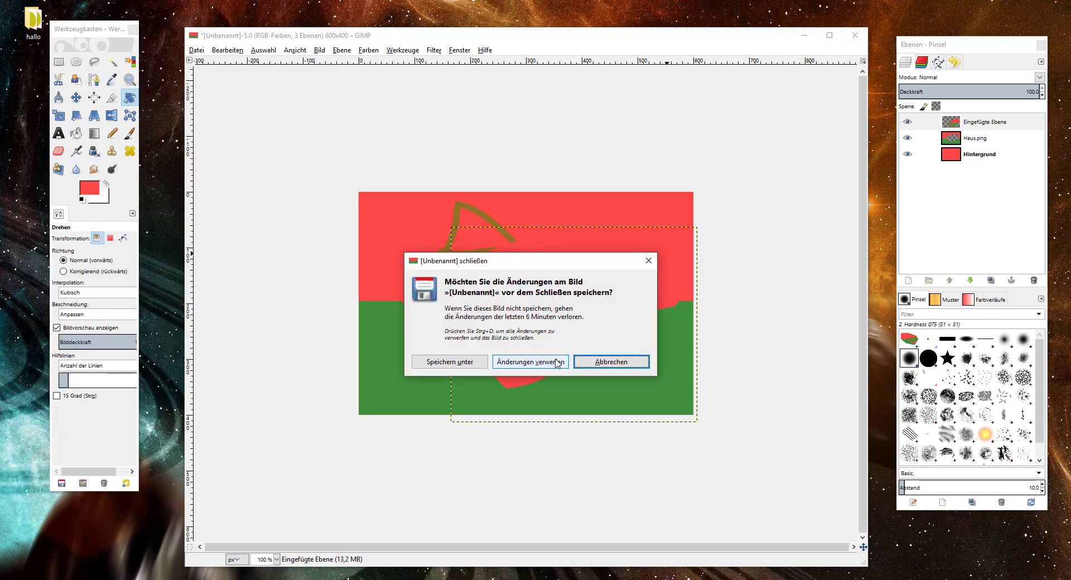
left_click(531, 361)
mouse_move(491, 161)
left_mouse_down()
mouse_move(442, 170)
mouse_move(414, 152)
left_mouse_up()
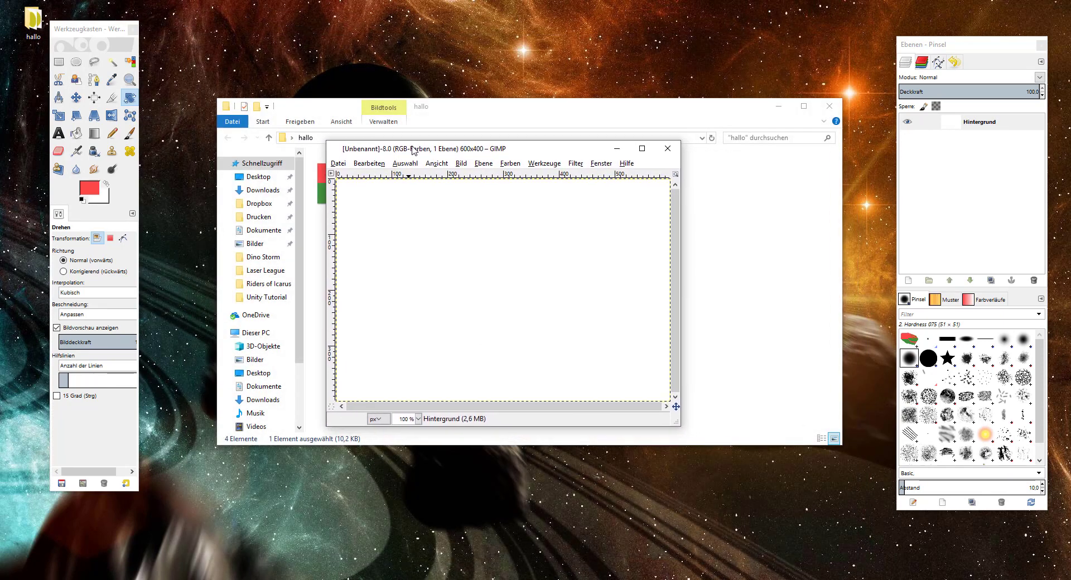
Step: Set the foreground colour to blue 4980fd and pick light blue 4e8cf3 for the background
left_click(82, 189)
left_click(95, 193)
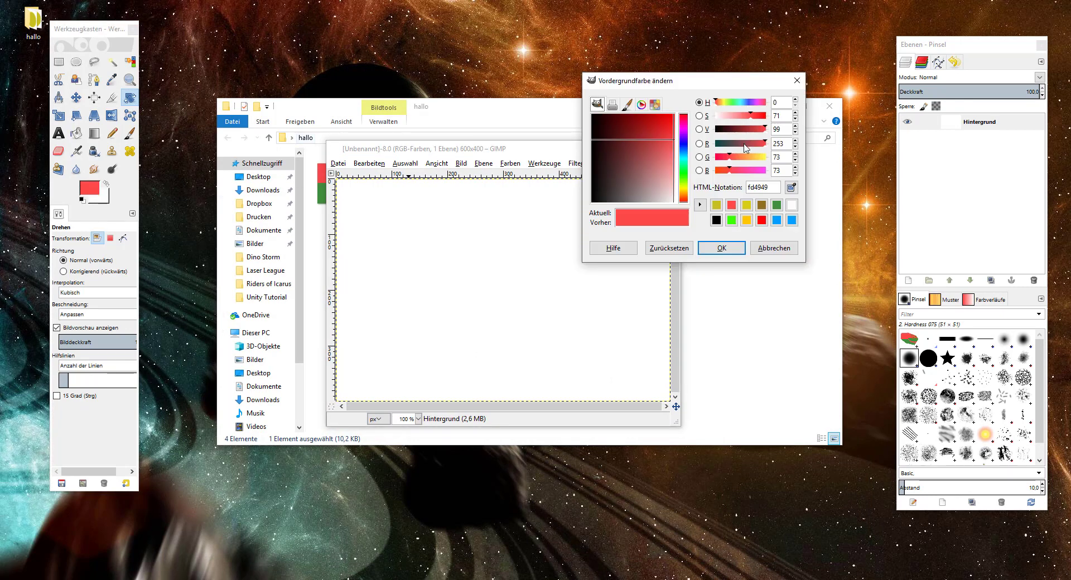
left_click(686, 159)
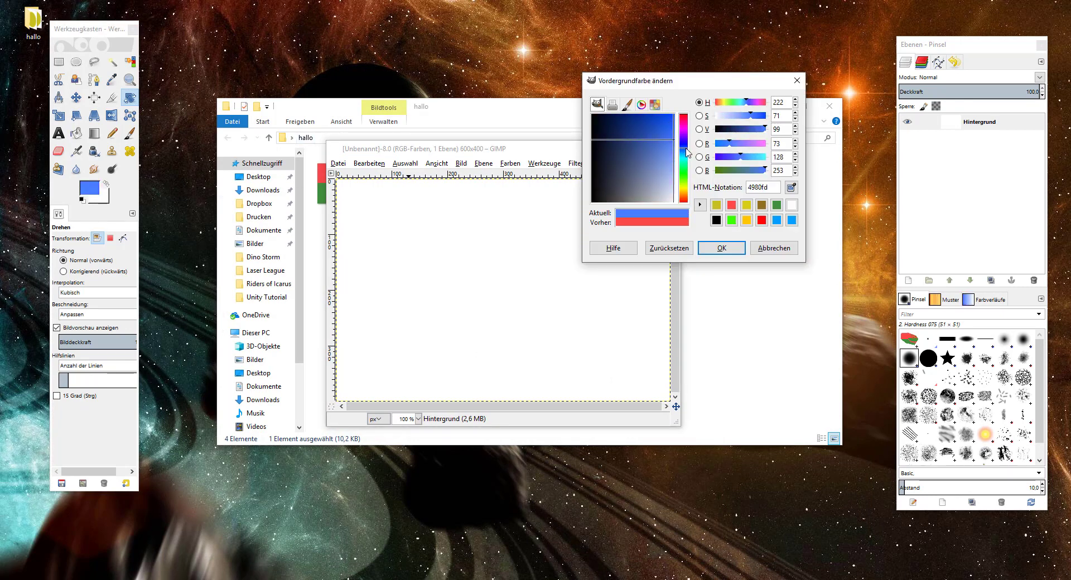
left_click(628, 132)
left_click(721, 247)
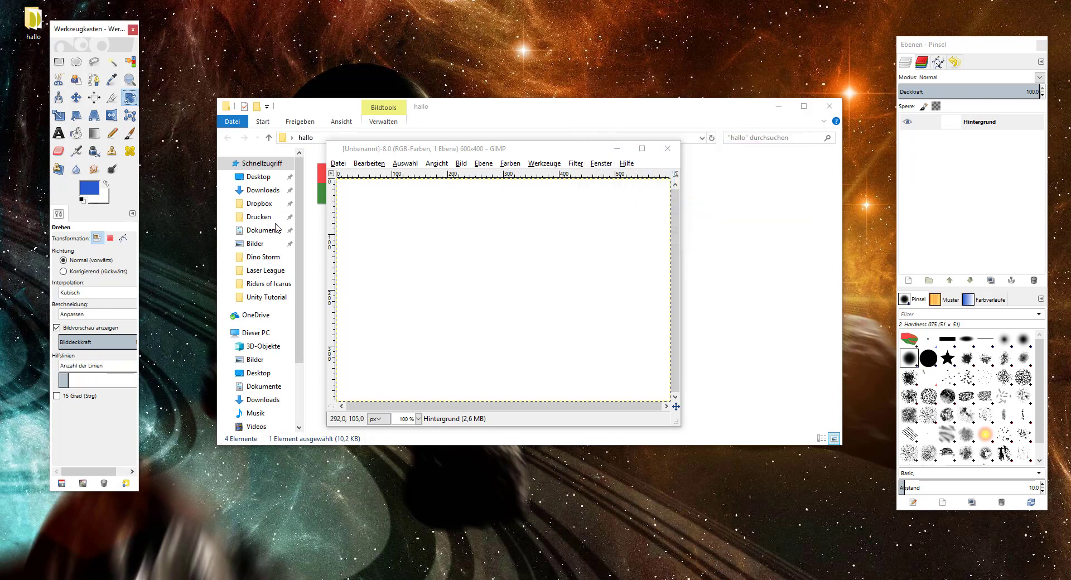
left_click(101, 198)
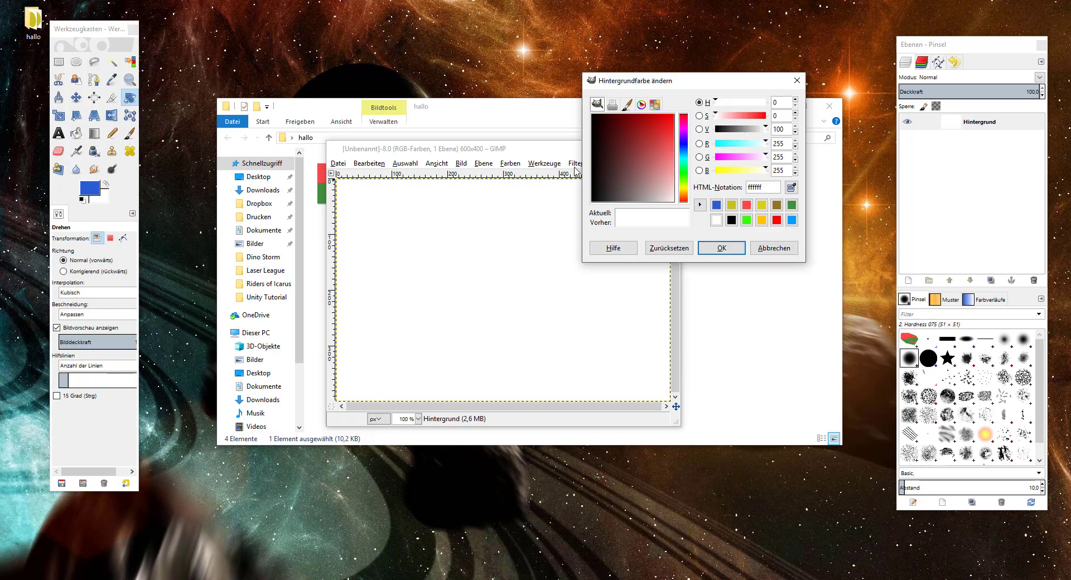
left_click(685, 152)
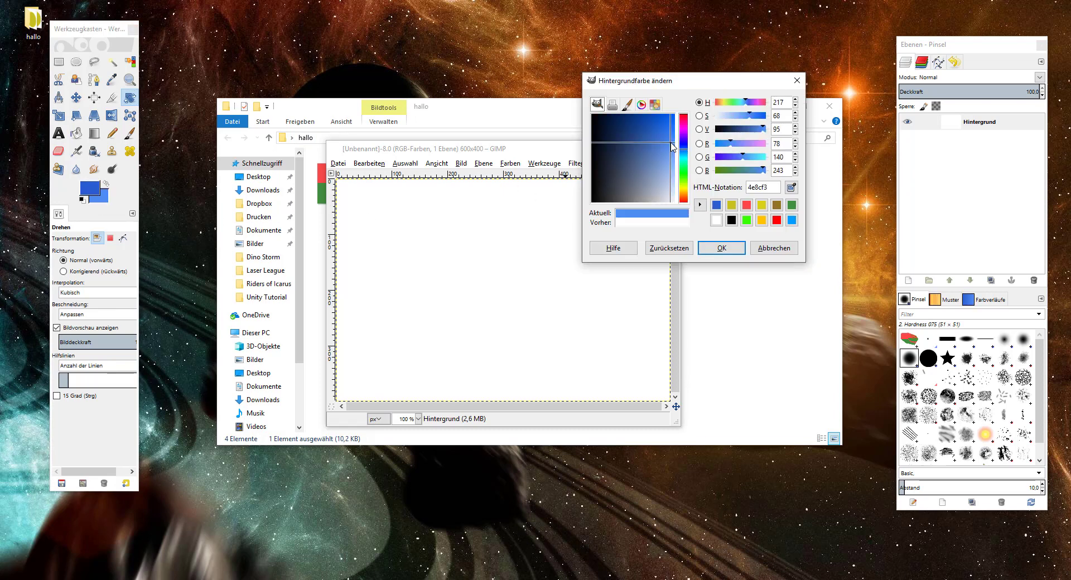
Step: Confirm the light blue 4e8cf3 background colour and enlarge the image window
left_click(721, 248)
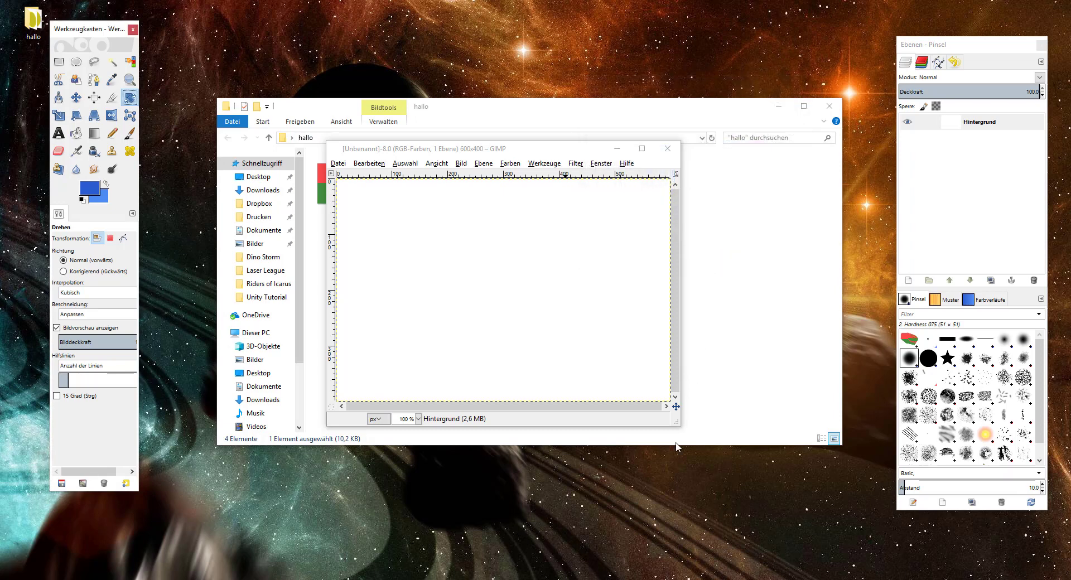
mouse_move(679, 424)
left_mouse_down()
mouse_move(755, 503)
mouse_move(818, 533)
left_mouse_up()
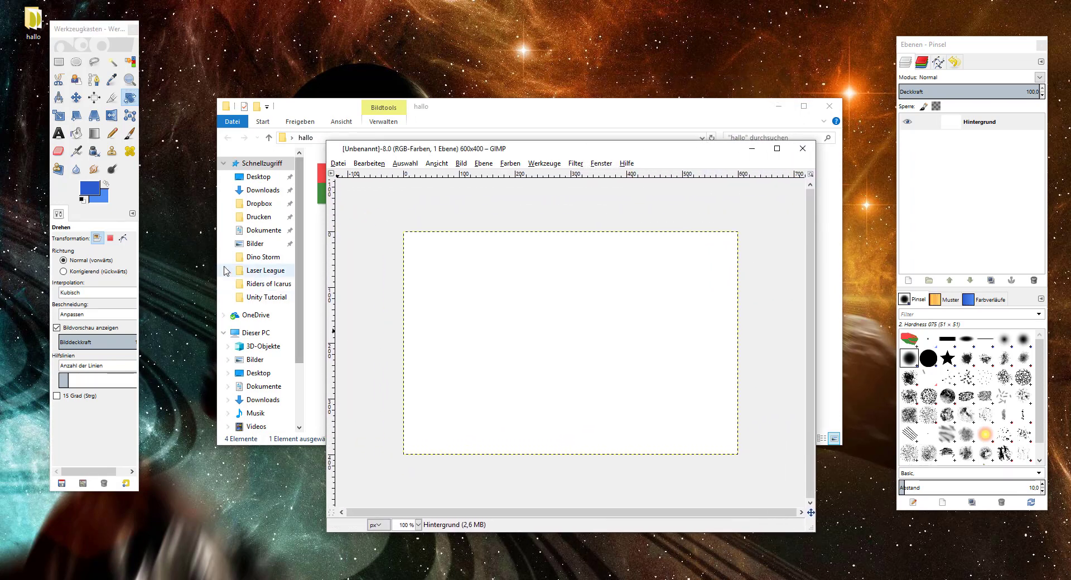
left_click(98, 137)
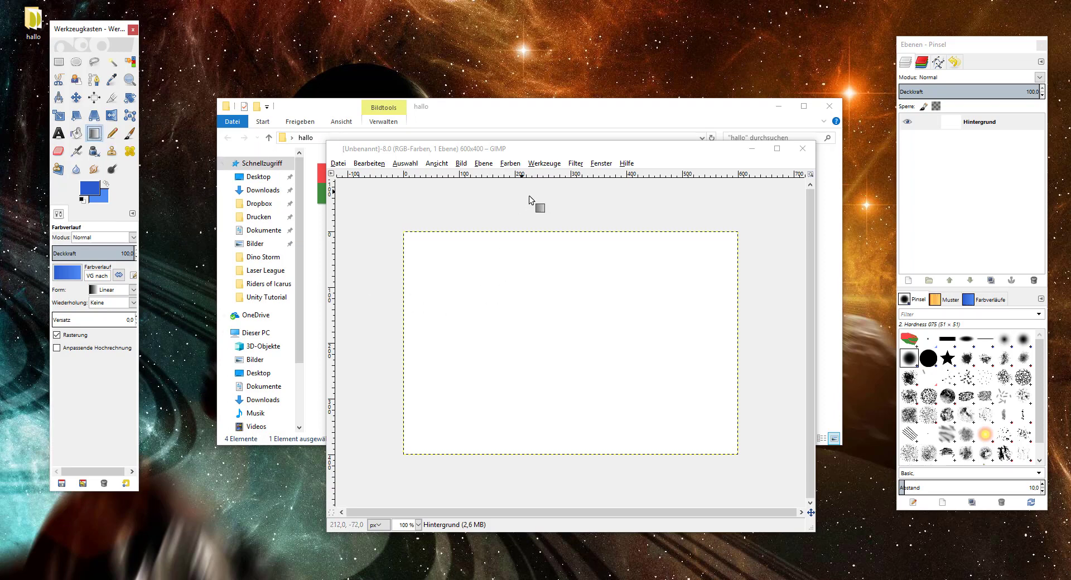
Step: Draw top-to-bottom linear blue gradients of varying lengths, then a slanted one
left_click_drag(570, 211, 571, 356)
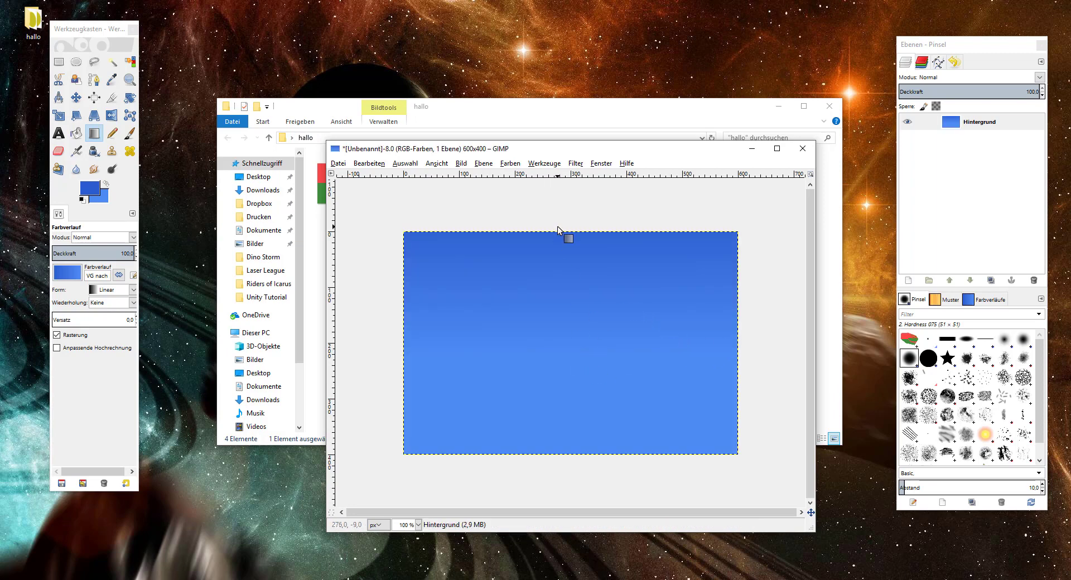
left_click_drag(565, 211, 572, 404)
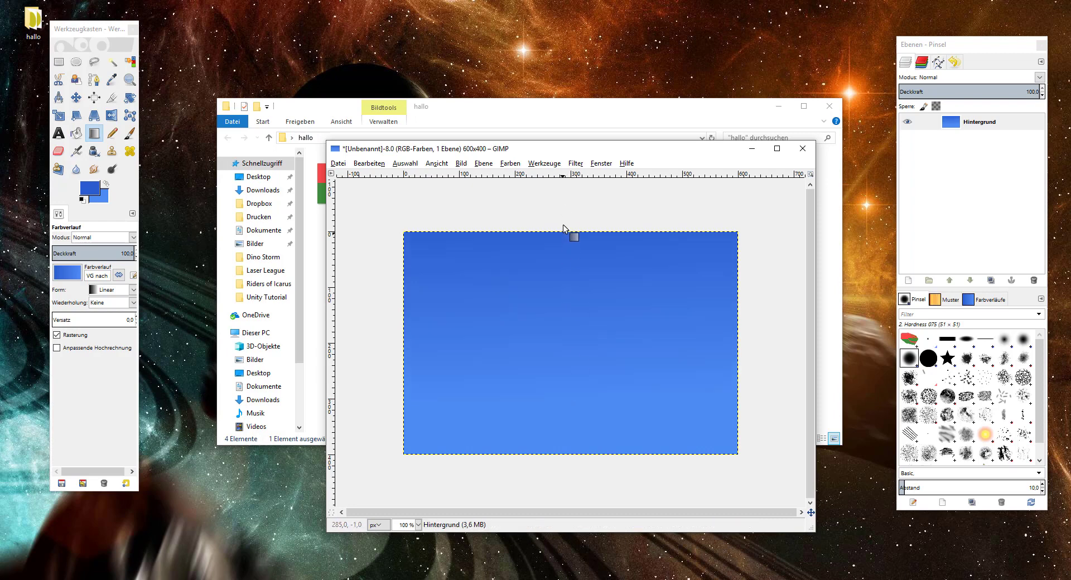
left_click_drag(564, 212, 574, 357)
left_click_drag(566, 207, 563, 313)
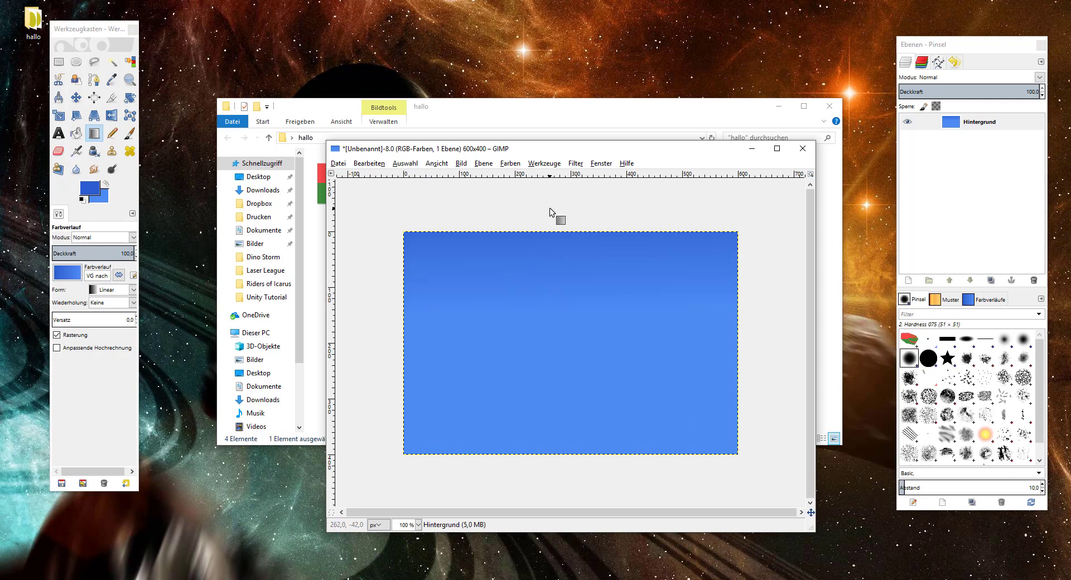
left_click_drag(551, 211, 554, 379)
left_click_drag(560, 209, 570, 326)
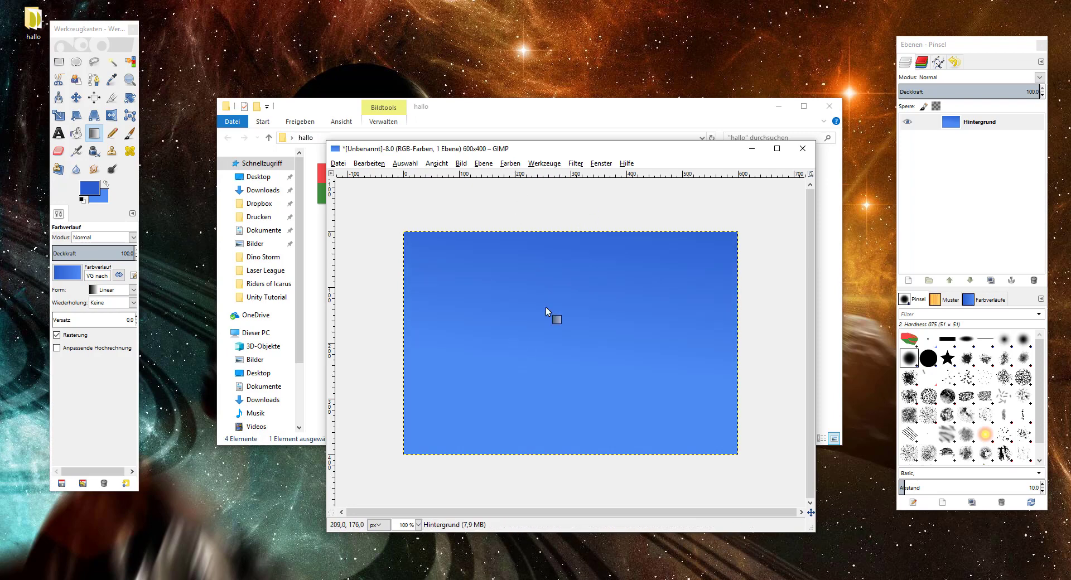
left_click_drag(701, 207, 491, 393)
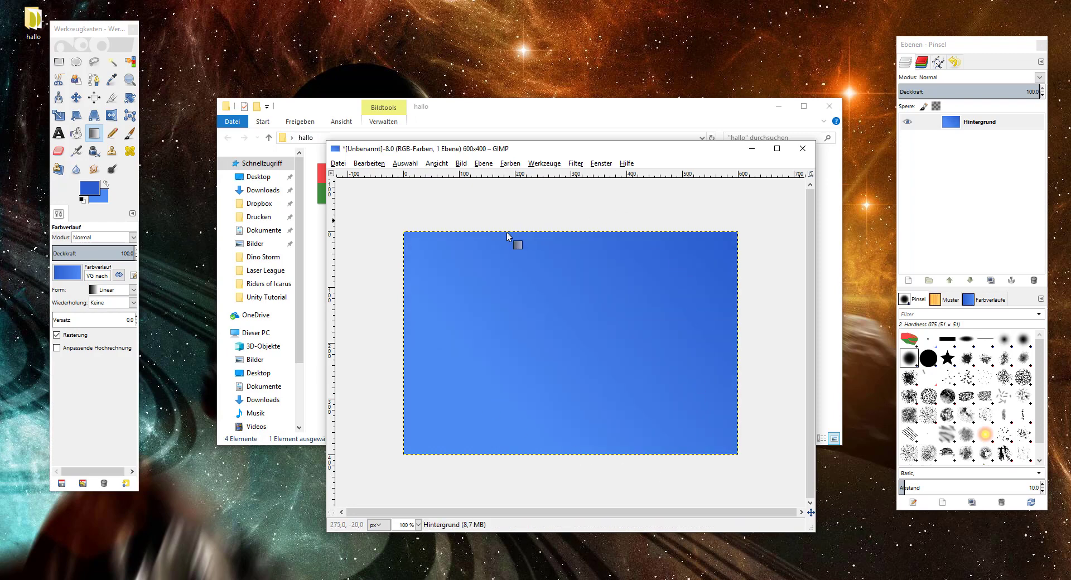
left_click(87, 188)
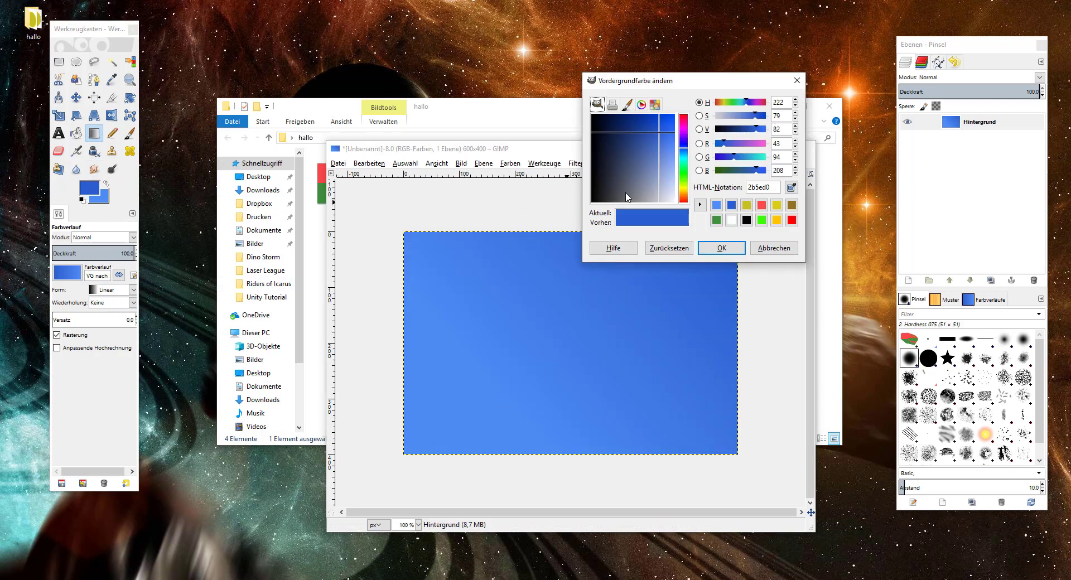
Step: Set the foreground to dark navy blue and draw diagonal gradients from the top corners
left_click(631, 136)
left_click(720, 247)
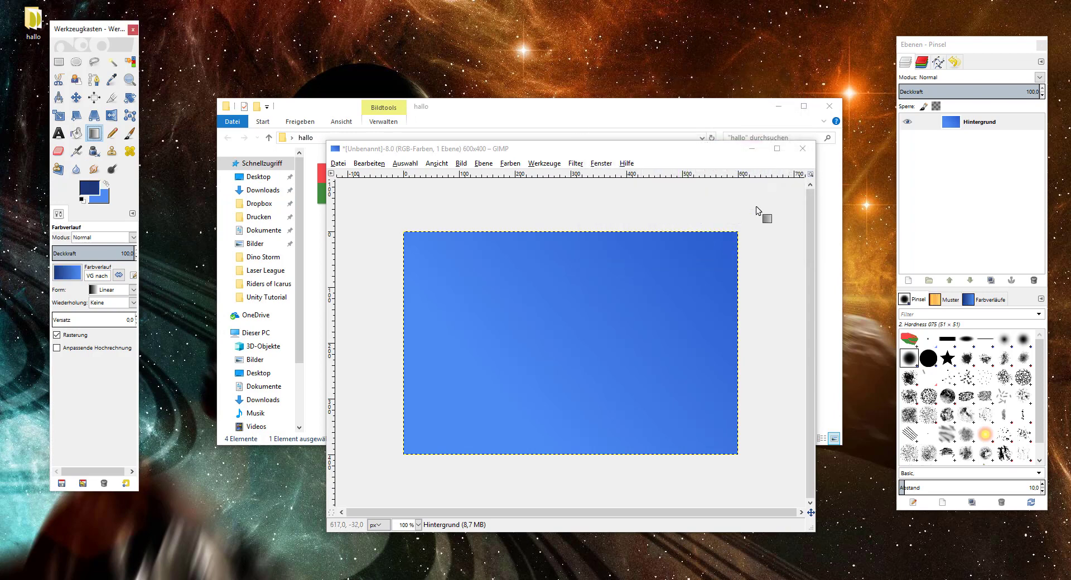
left_click_drag(759, 211, 533, 344)
left_click_drag(705, 210, 524, 343)
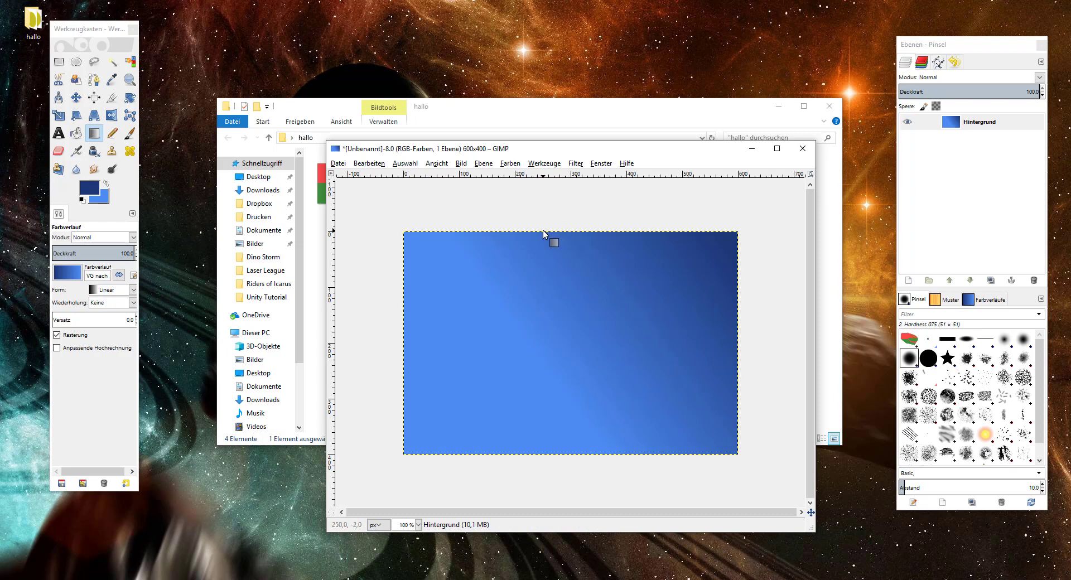
left_click_drag(360, 211, 557, 324)
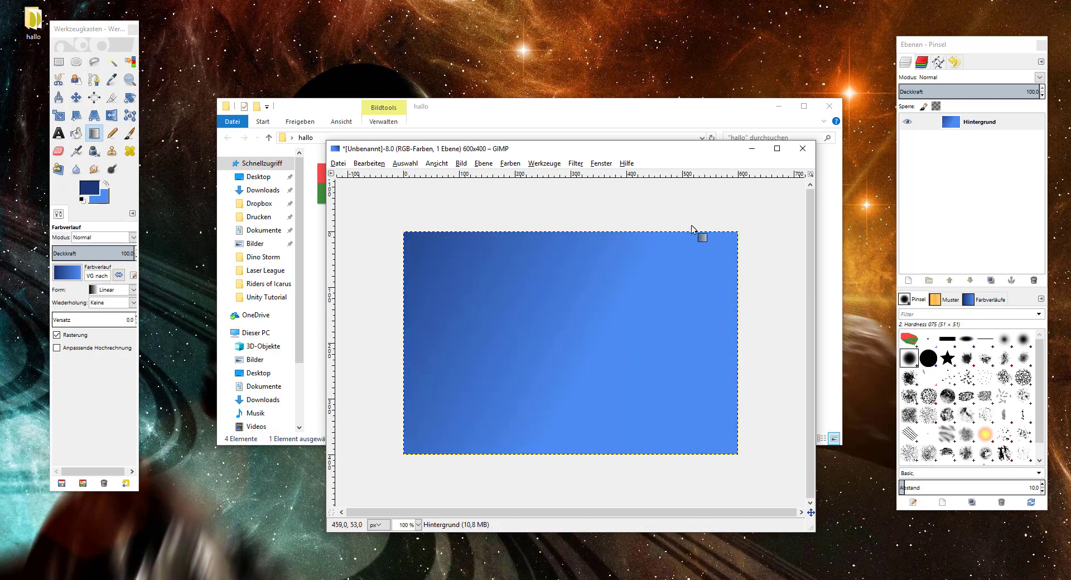
left_click_drag(698, 193, 560, 356)
Step: Swap foreground and background colours and redraw a horizontal gradient, light left to dark right
mouse_move(379, 333)
left_mouse_down()
mouse_move(790, 330)
mouse_move(516, 318)
left_mouse_up()
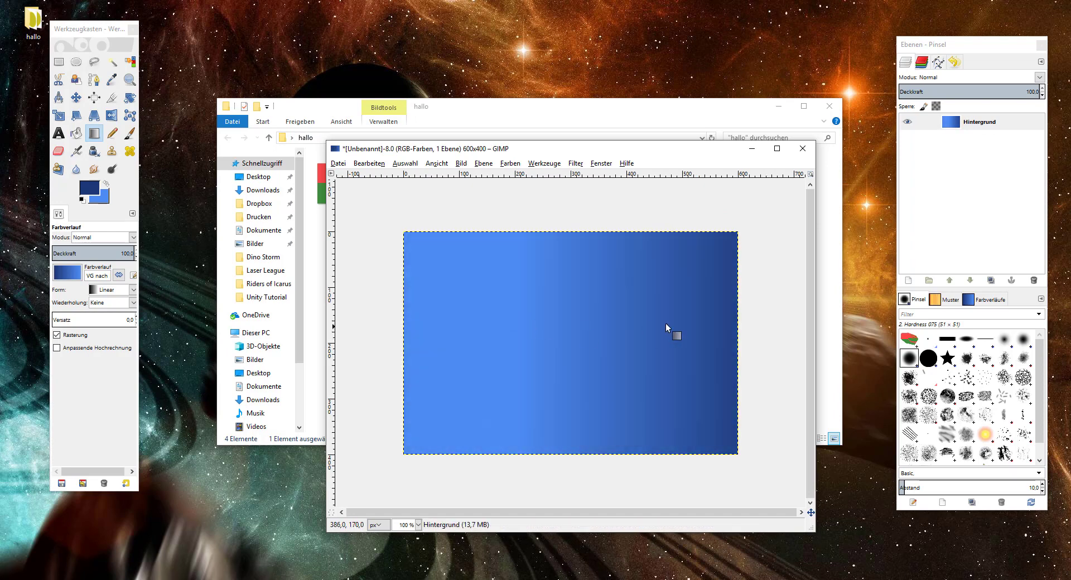
left_click_drag(793, 325, 596, 331)
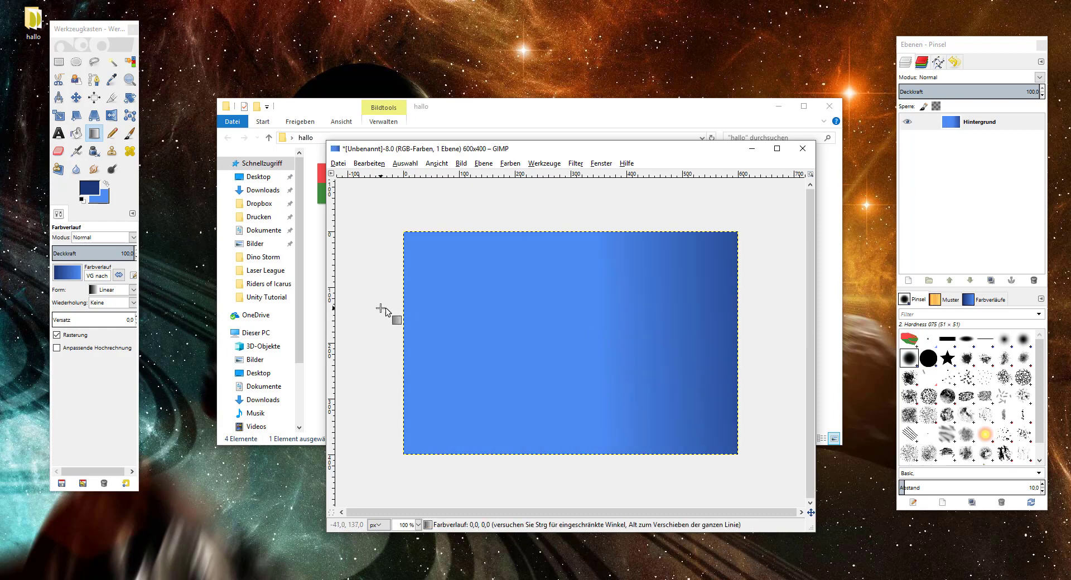
mouse_move(381, 308)
left_mouse_down()
mouse_move(575, 303)
mouse_move(567, 319)
left_mouse_up()
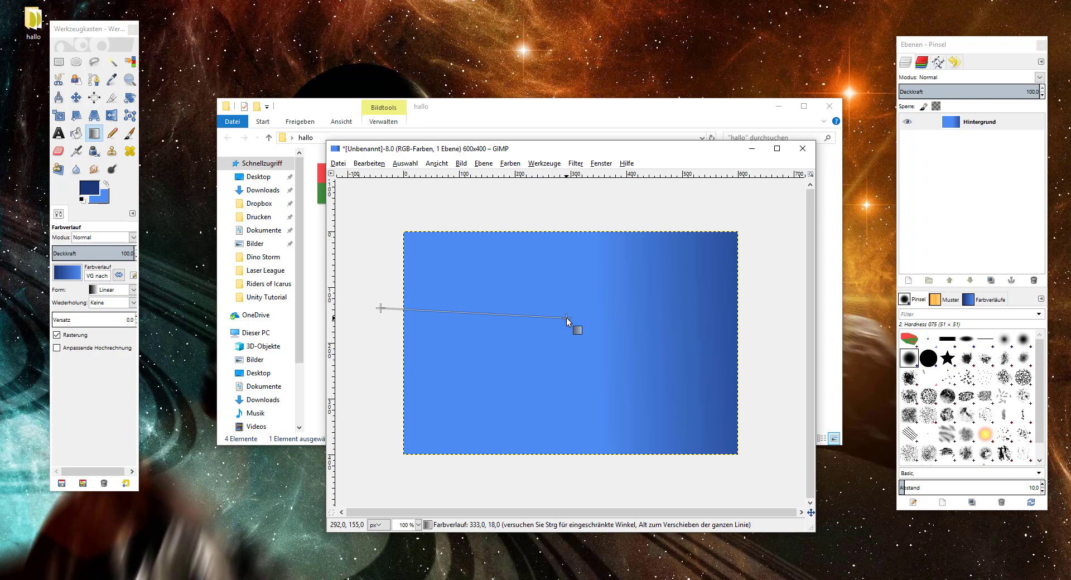
left_click_drag(567, 317, 567, 317)
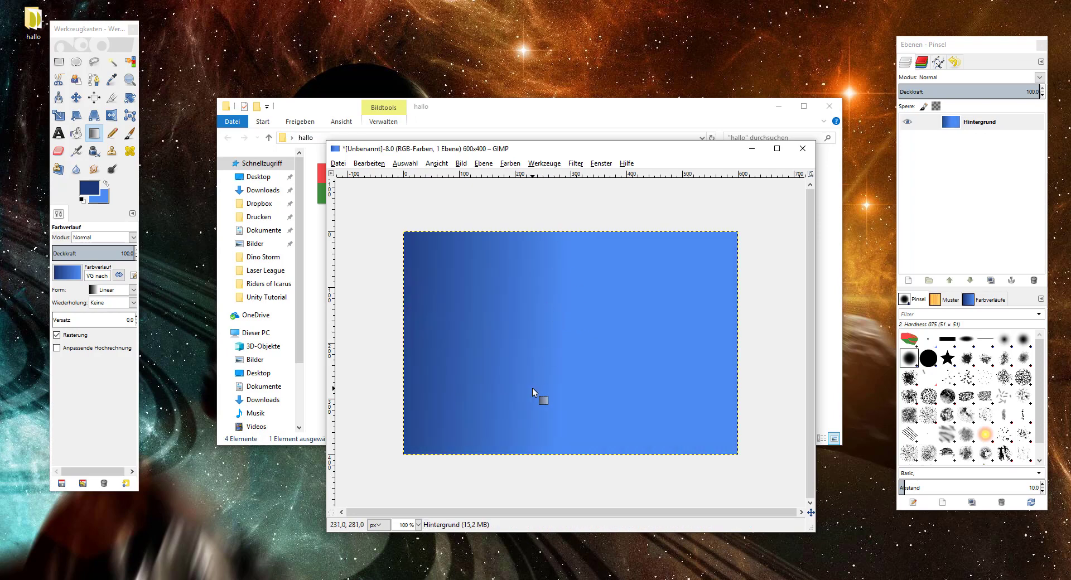
left_click_drag(365, 309, 648, 326)
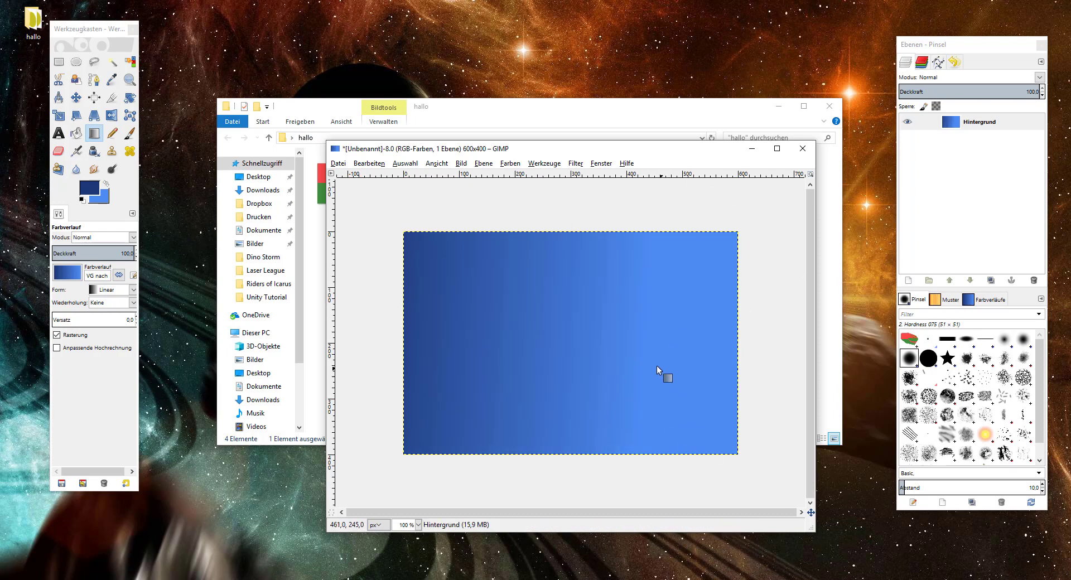
left_click(107, 184)
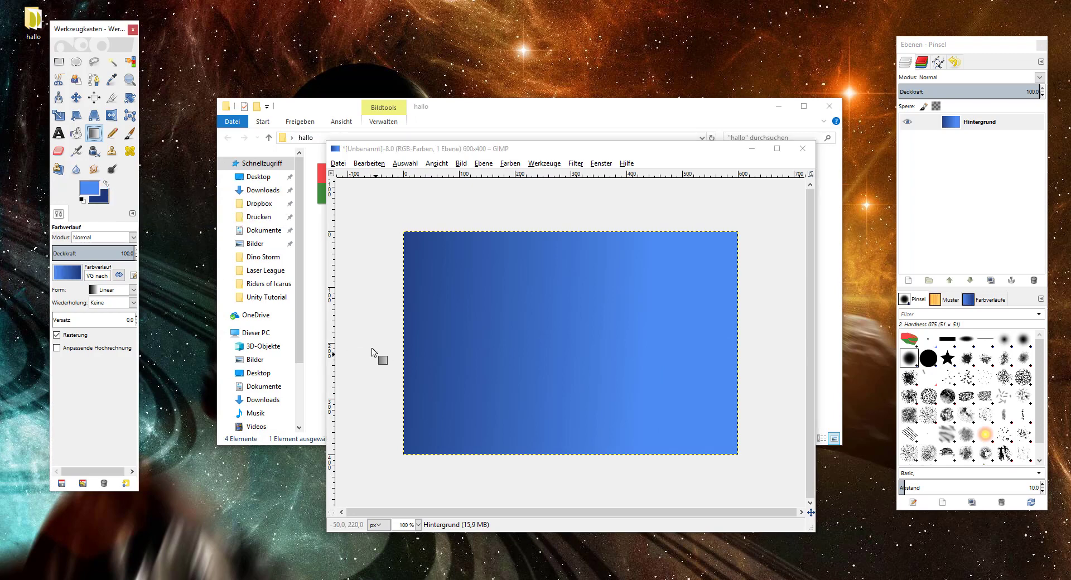
left_click_drag(394, 326, 608, 332)
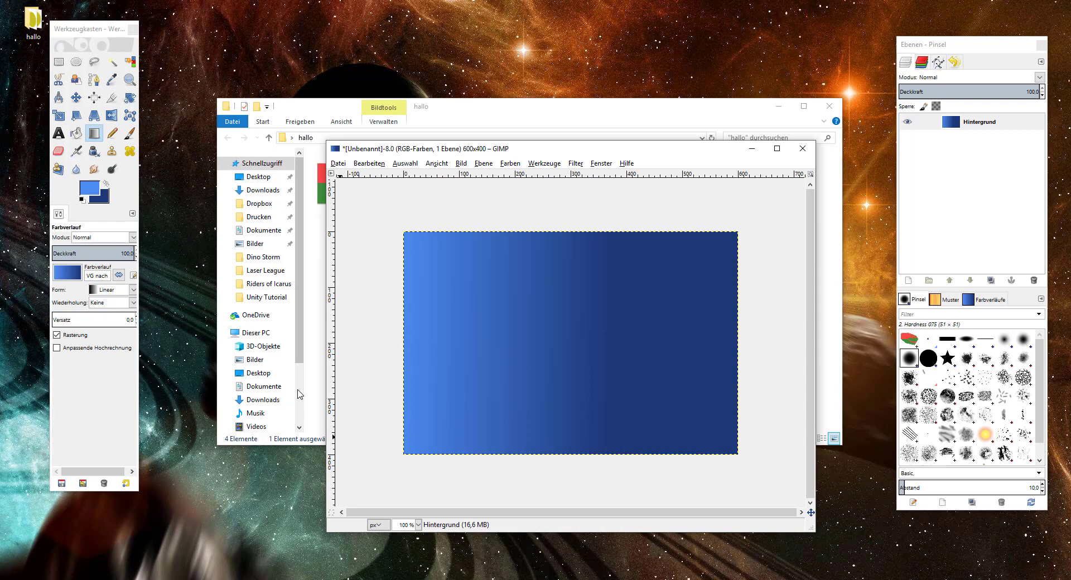
left_click(134, 289)
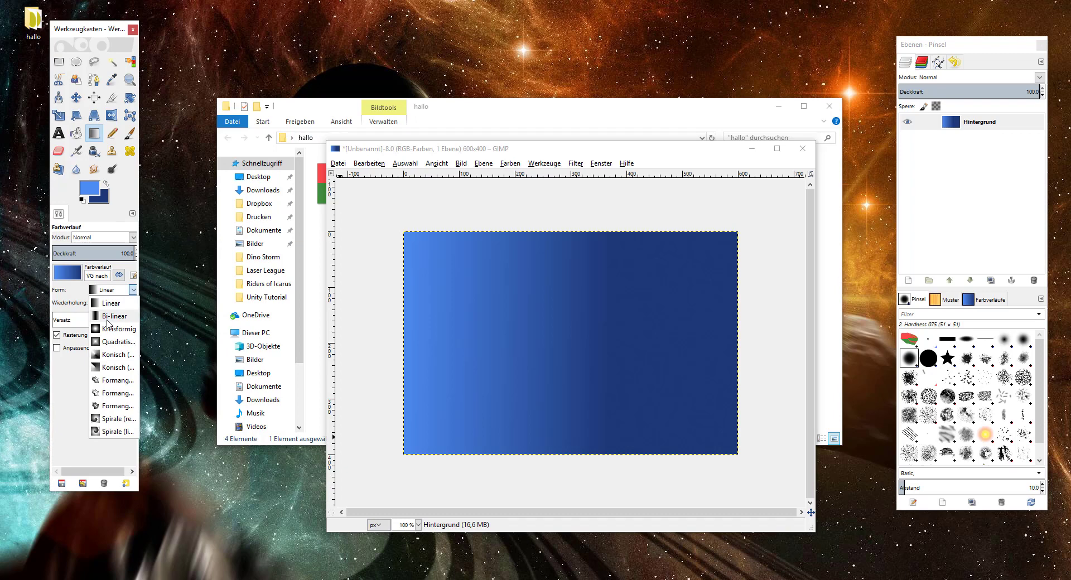
Step: Fill the canvas with a bi-linear gradient, then a radial gradient centred in the image
left_click(109, 316)
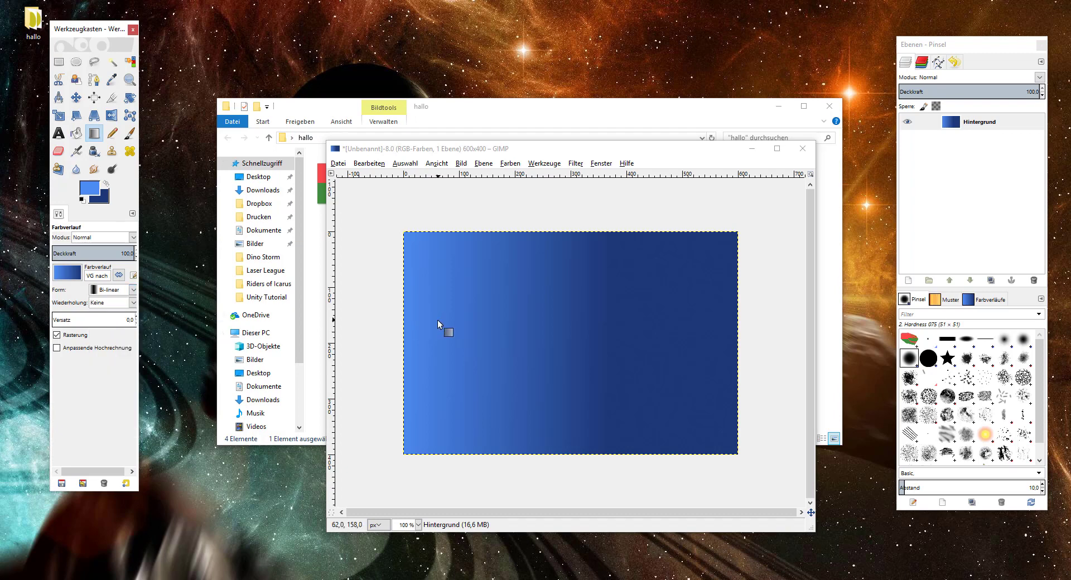
left_click_drag(360, 341, 636, 345)
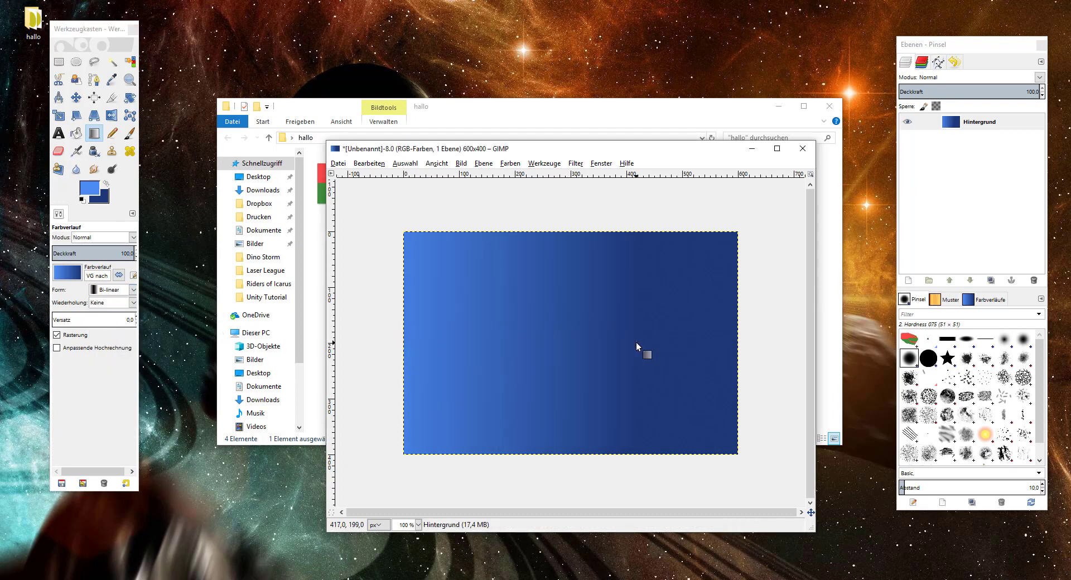
left_click_drag(554, 332, 694, 337)
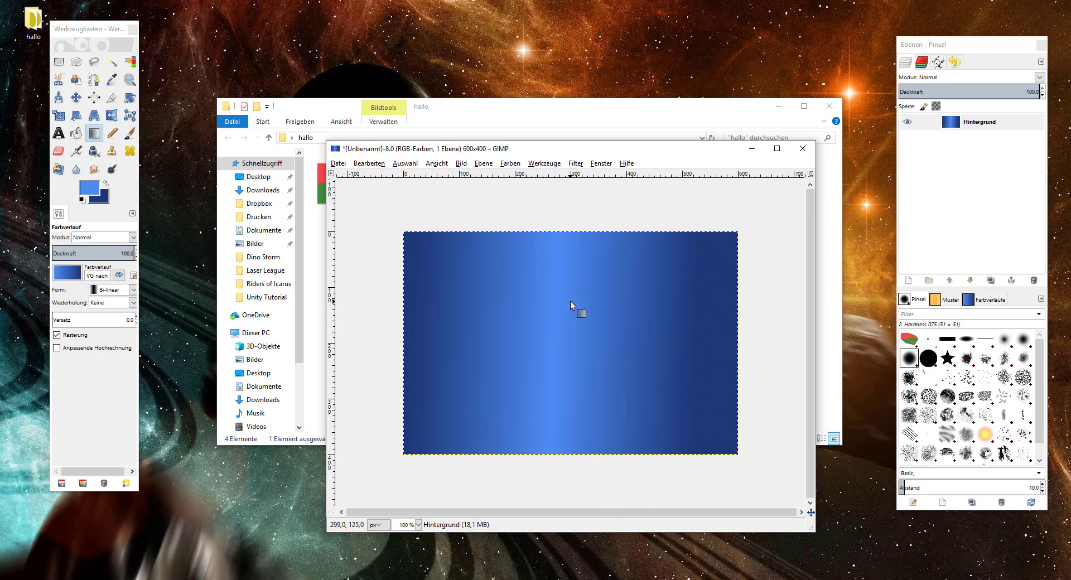
left_click(134, 290)
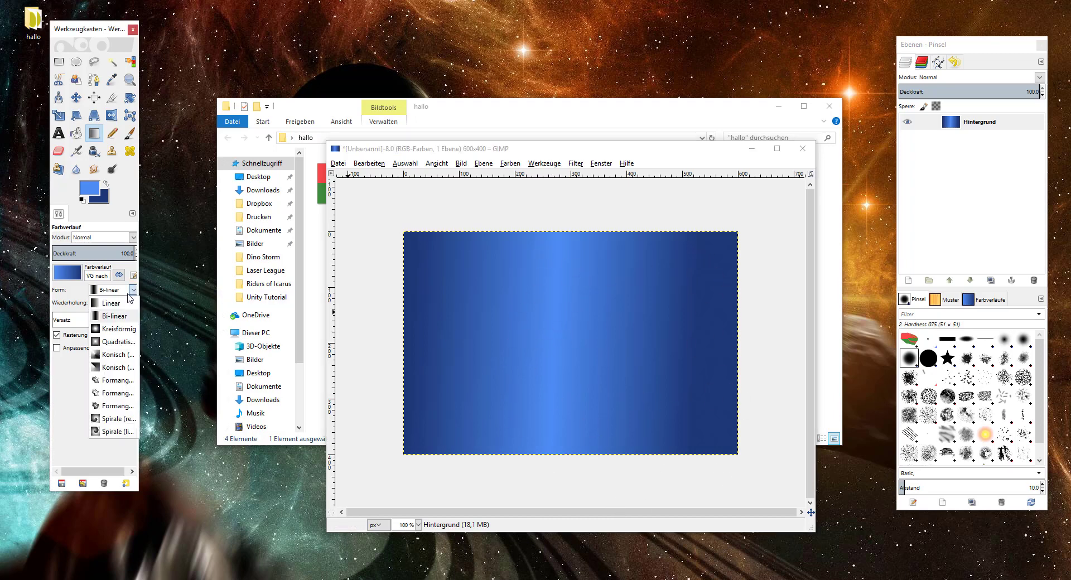
left_click(123, 333)
left_click_drag(574, 340, 722, 422)
left_click_drag(577, 346, 641, 399)
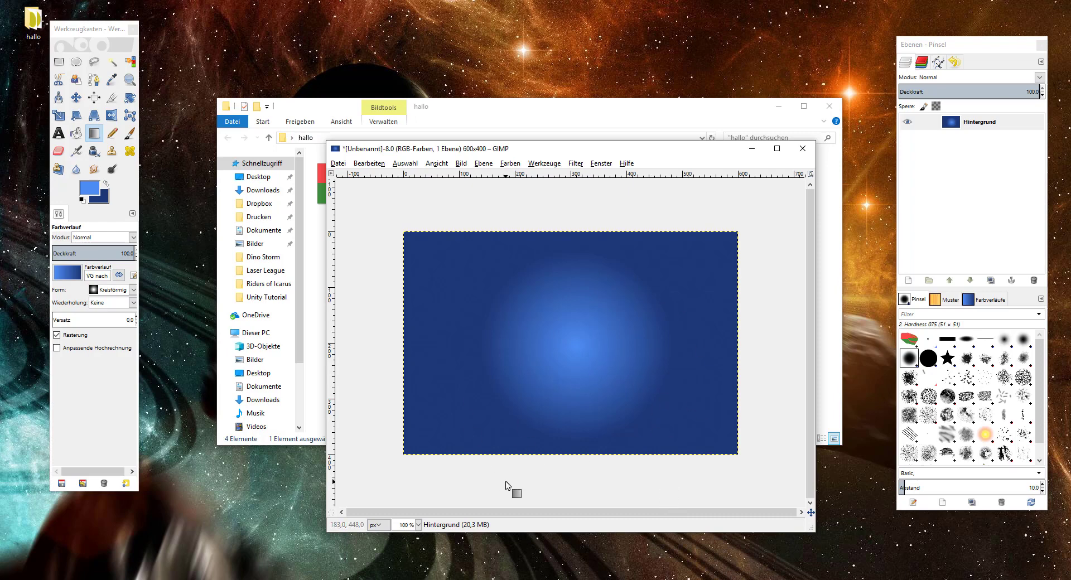
Step: Apply a square gradient from the centre, then a conical gradient angled toward the lower right
left_click(133, 290)
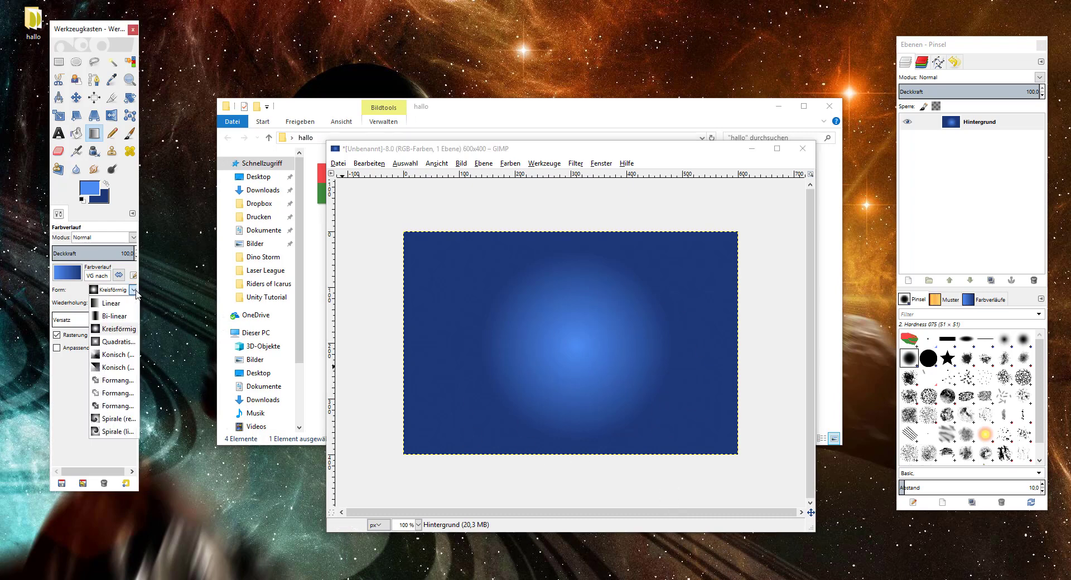
left_click(124, 335)
left_click_drag(579, 327, 705, 430)
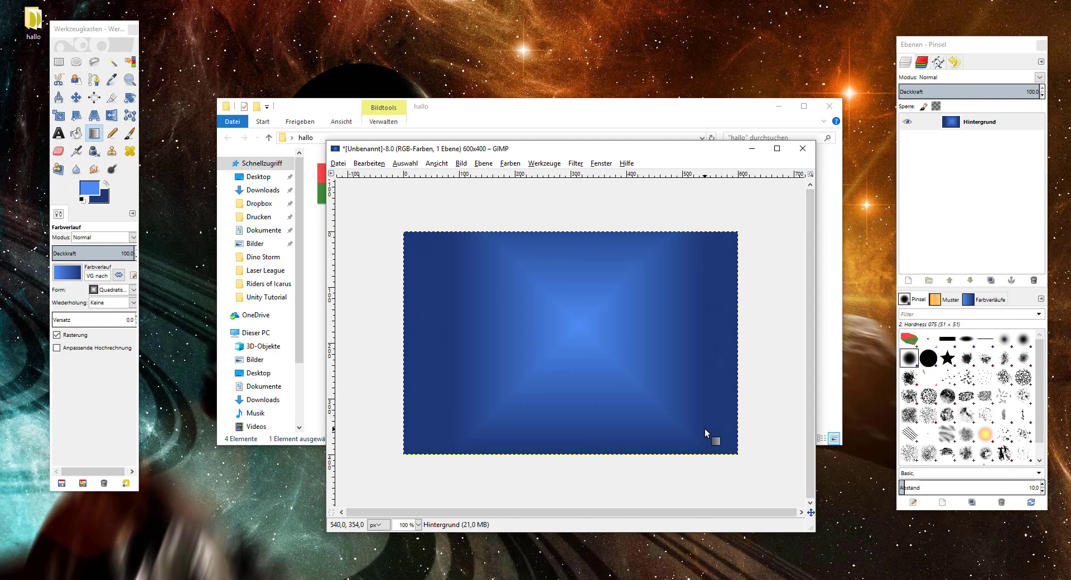
left_click(133, 289)
left_click(115, 367)
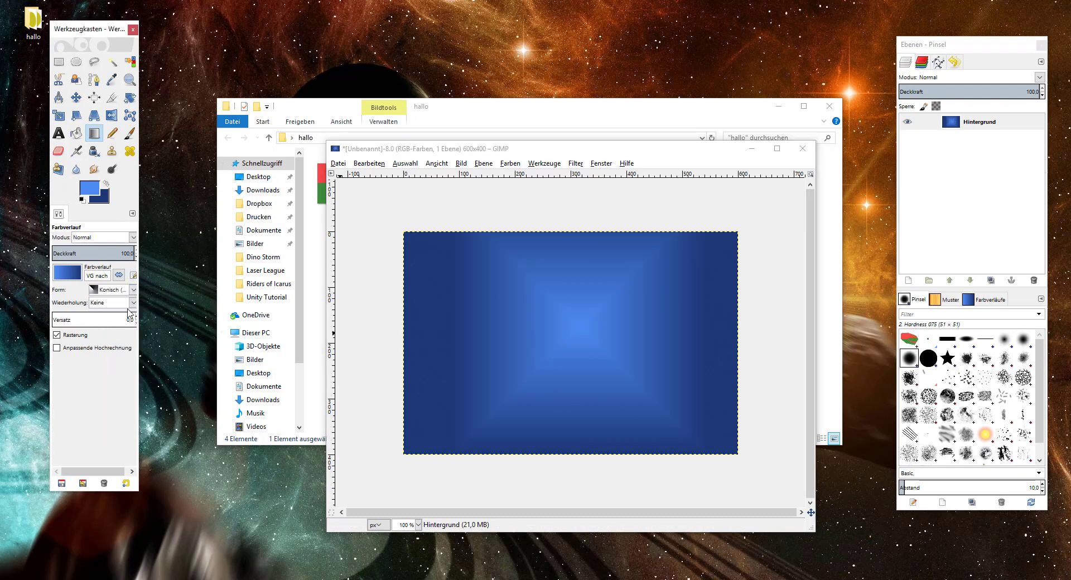
left_click(133, 289)
left_click(392, 395)
left_click_drag(551, 332, 654, 452)
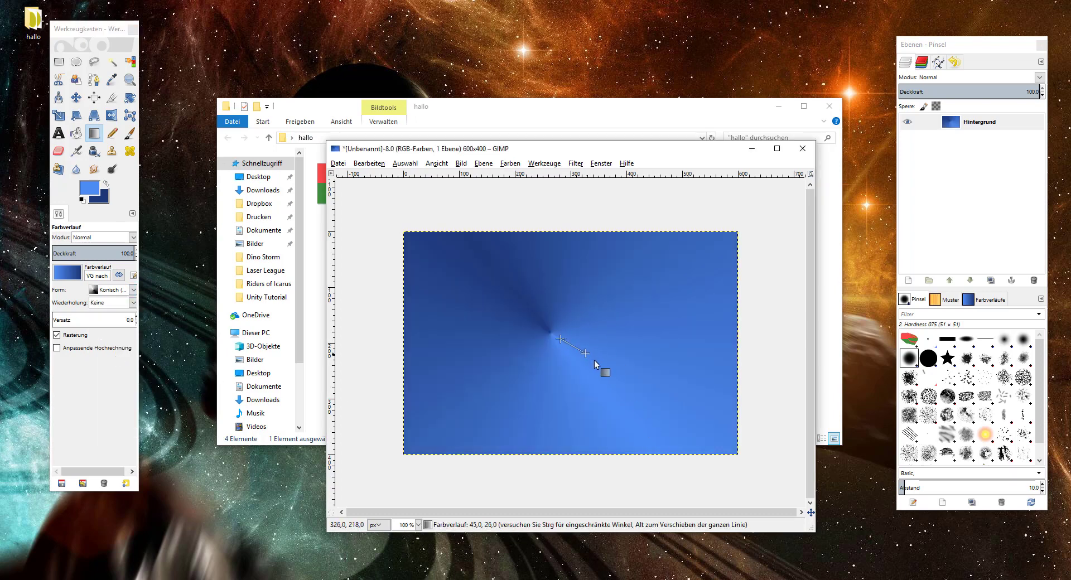
left_click_drag(559, 337, 610, 394)
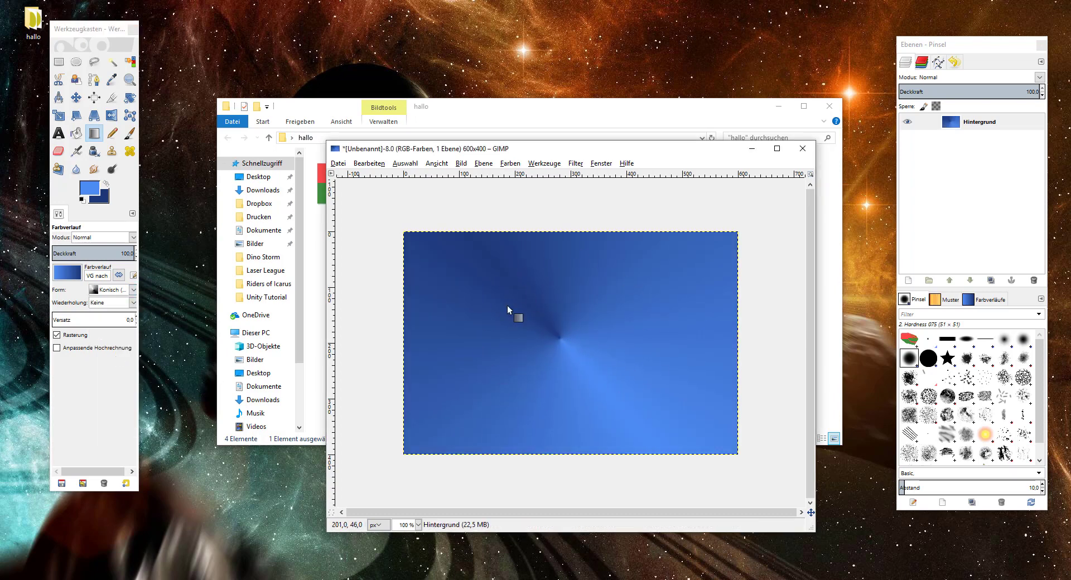
Step: Fill the canvas with a spiral gradient, redrawing it as a tight many-turn spiral
left_click(133, 290)
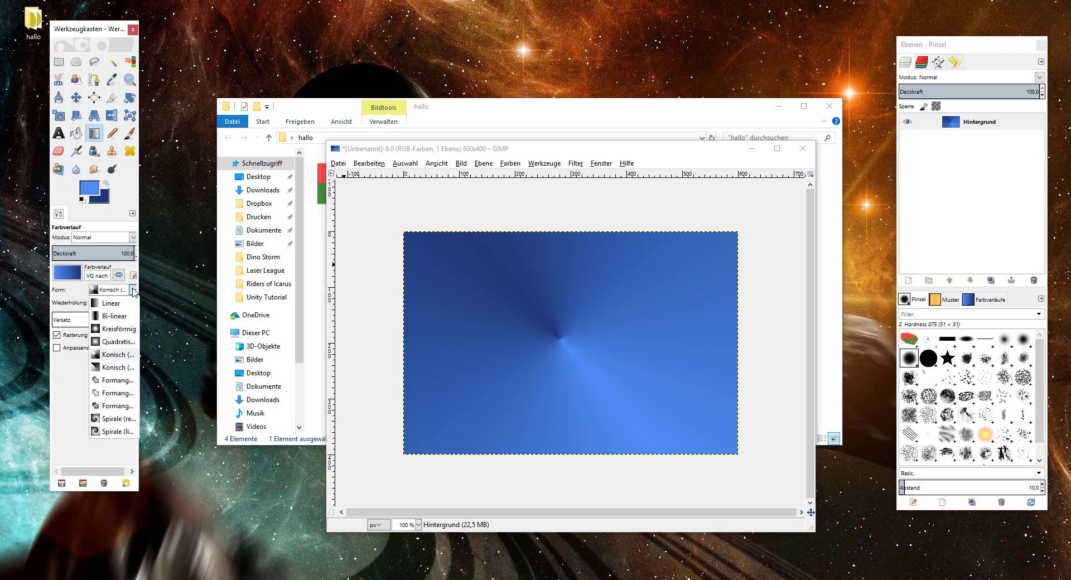
left_click(115, 418)
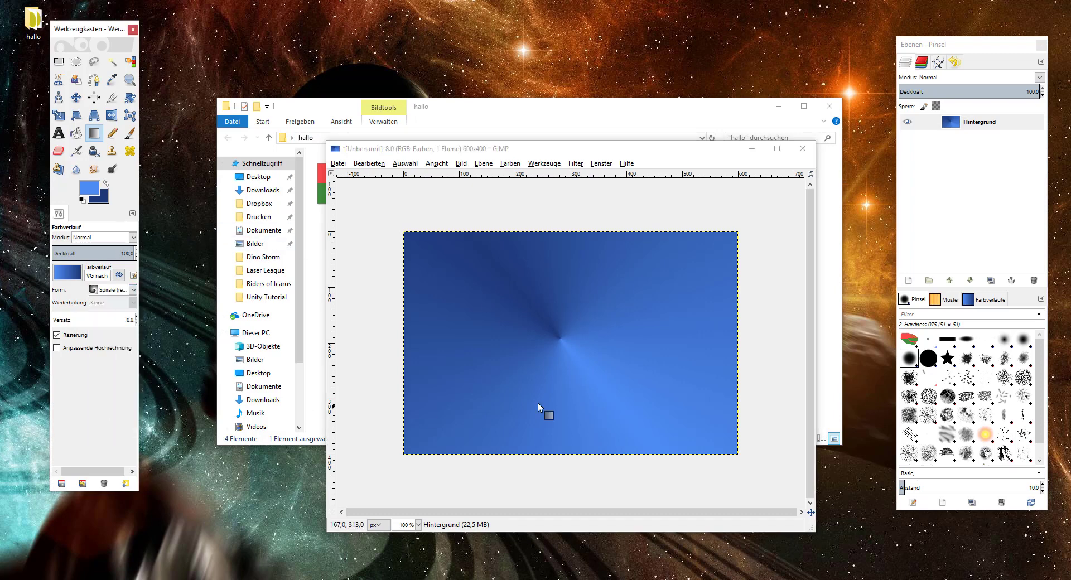
left_click_drag(568, 337, 713, 446)
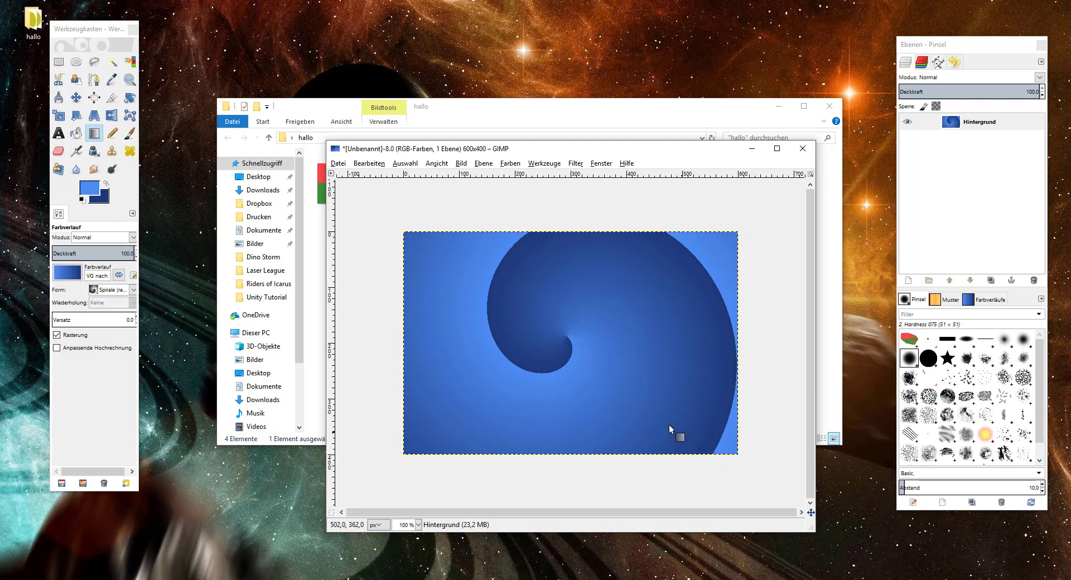
left_click_drag(564, 338, 604, 386)
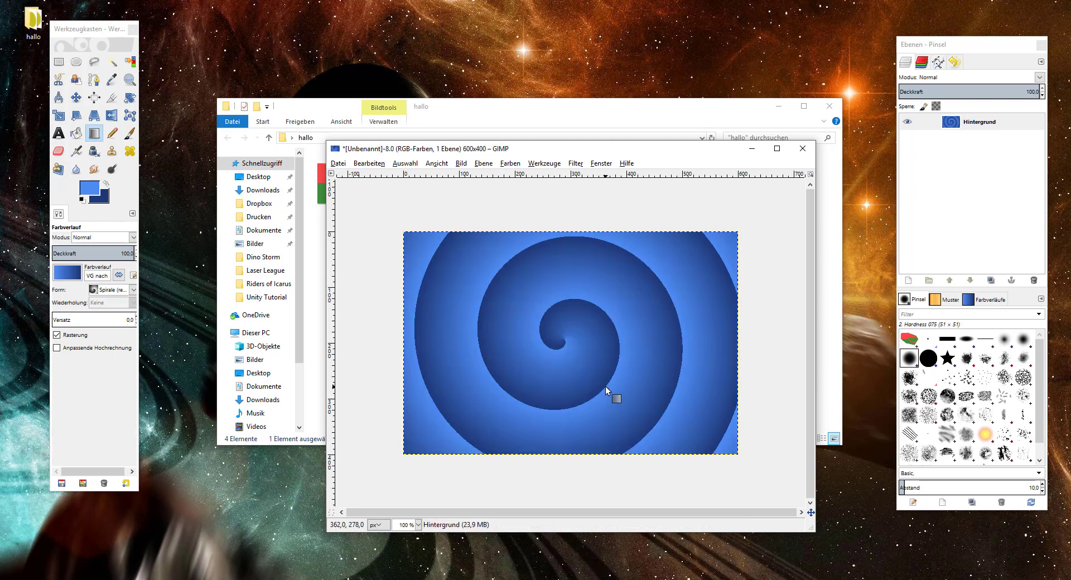
mouse_move(564, 338)
left_mouse_down()
mouse_move(580, 369)
mouse_move(564, 343)
left_mouse_up()
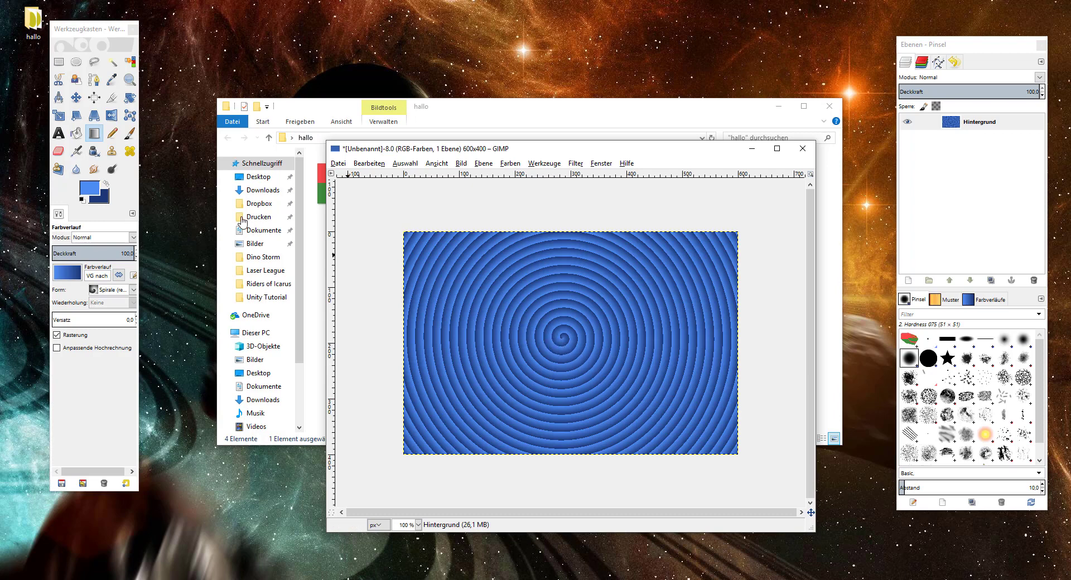
Step: Apply a shaped gradient, light blue at the centre fading to dark edges, and commit it
left_click(134, 290)
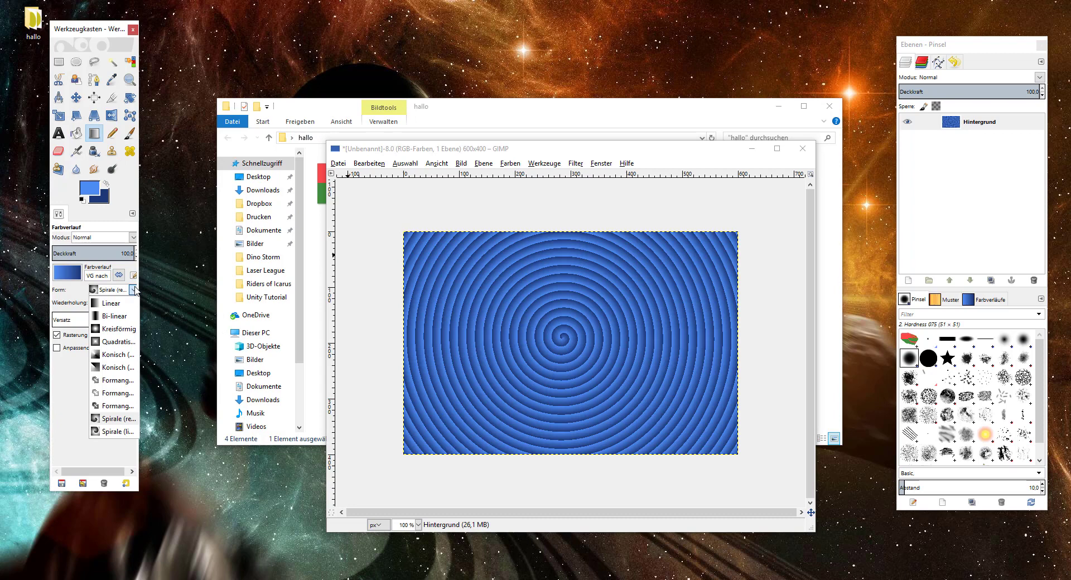
left_click(118, 405)
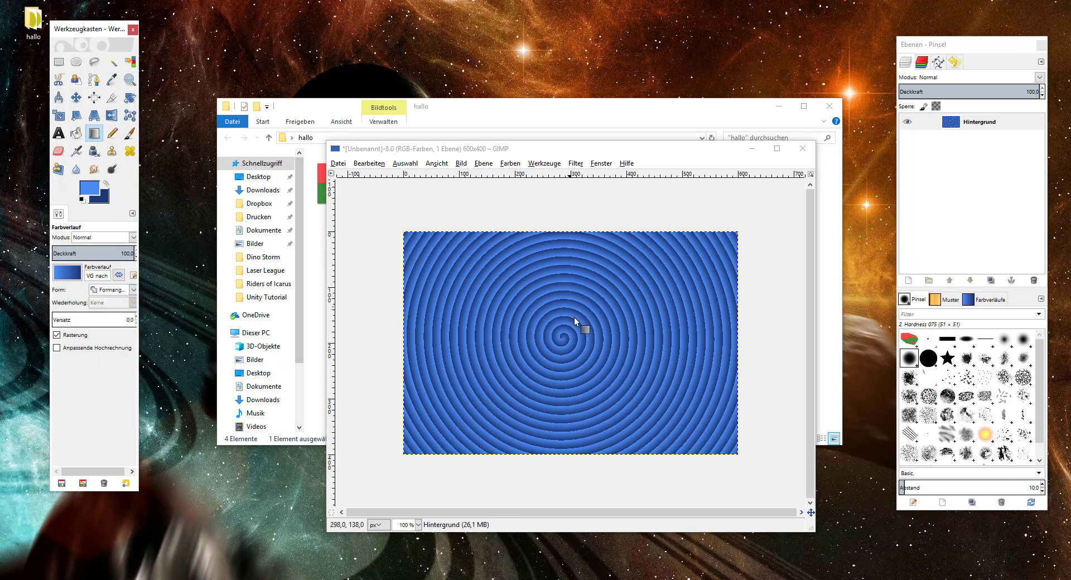
left_click_drag(565, 346, 679, 413)
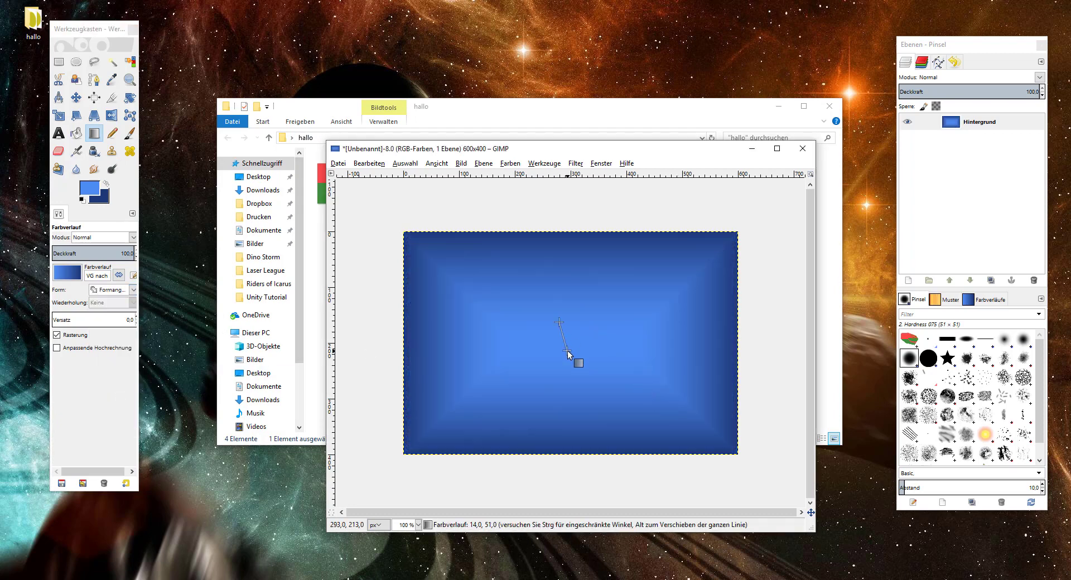
left_click(554, 347)
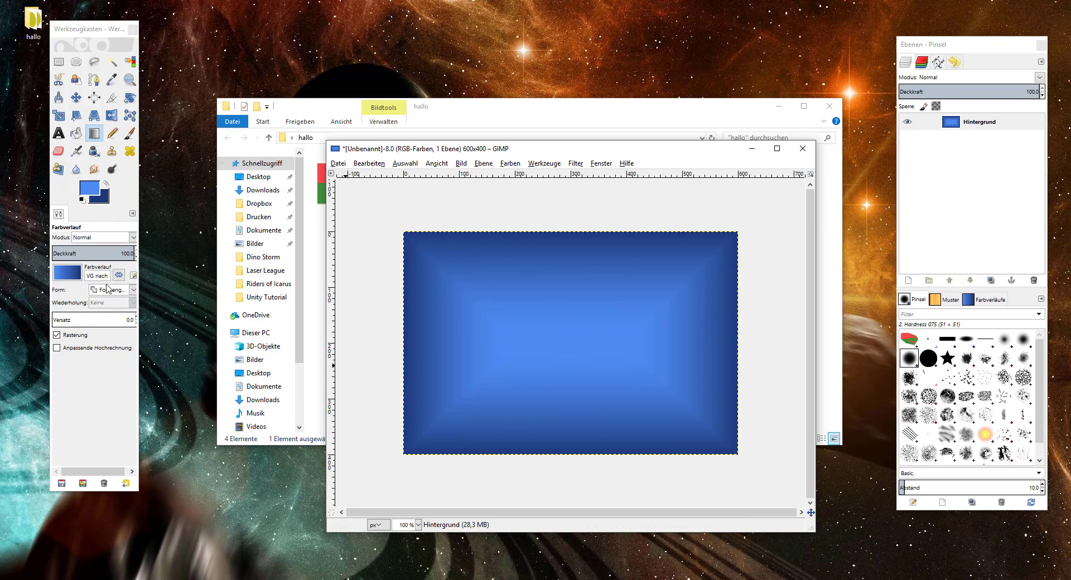
left_click(125, 291)
left_click(115, 381)
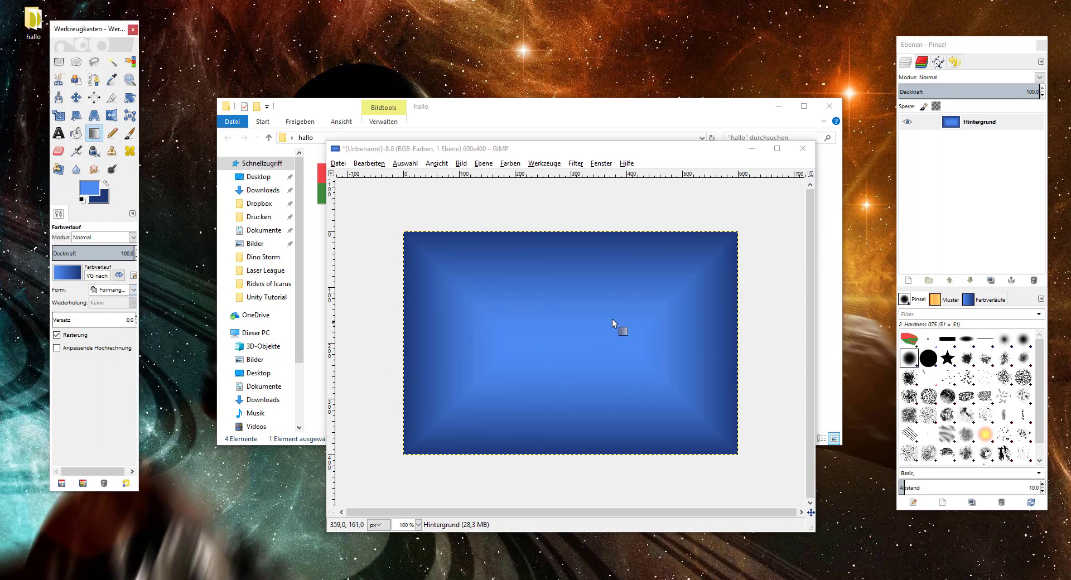
left_click_drag(562, 336, 472, 394)
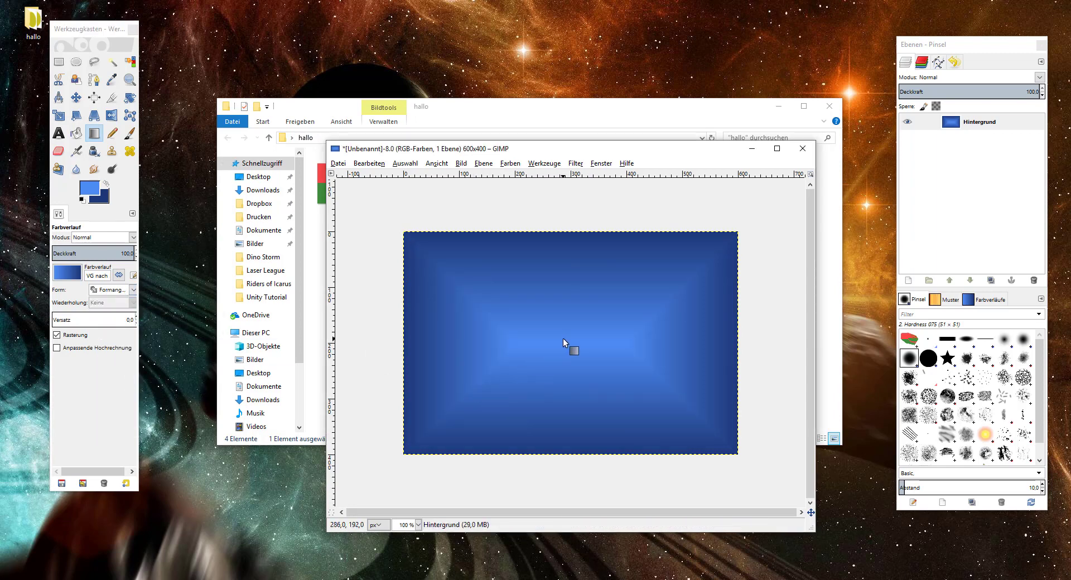
left_click_drag(566, 289, 520, 323)
key("Return")
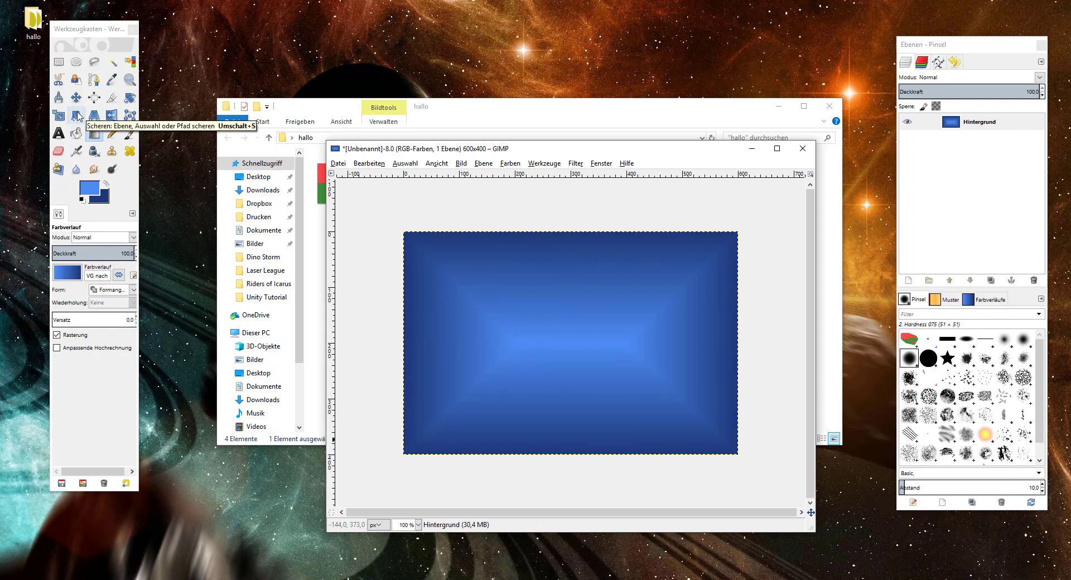
Step: Place the first path node in the upper-left area of the image with the Paths tool
left_click(98, 80)
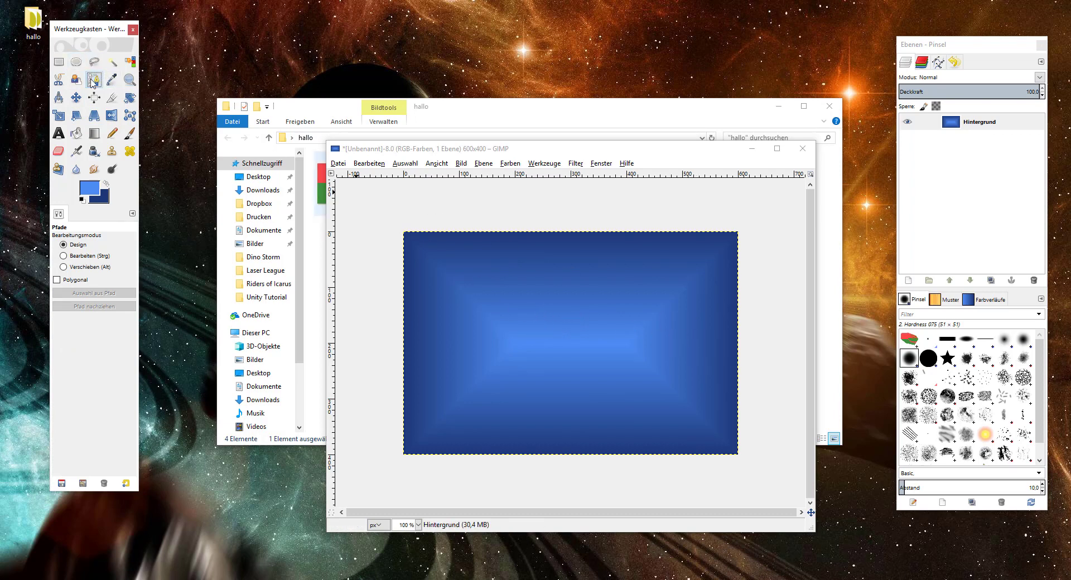
left_click_drag(511, 301, 504, 297)
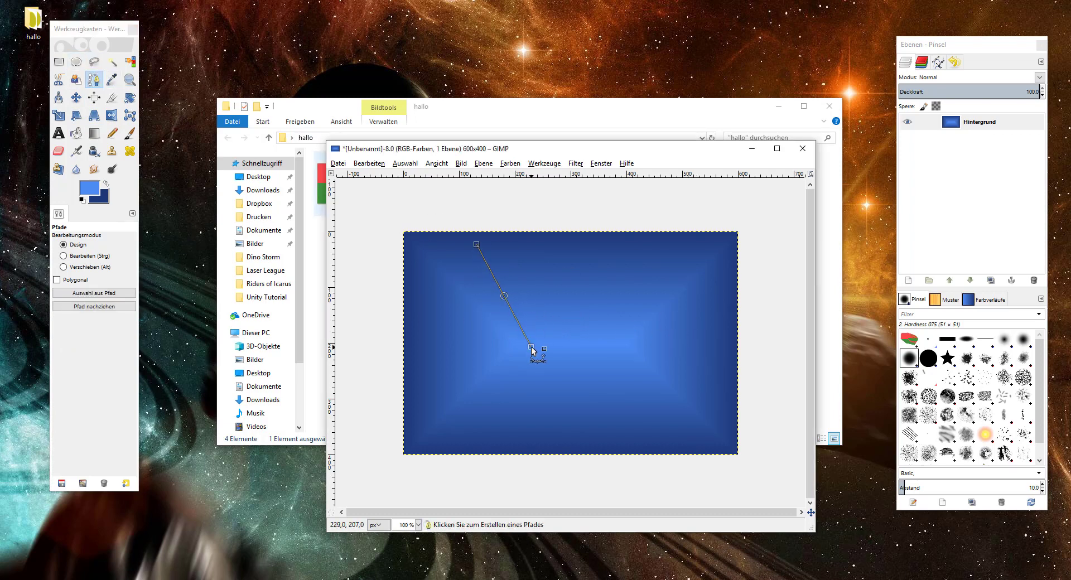